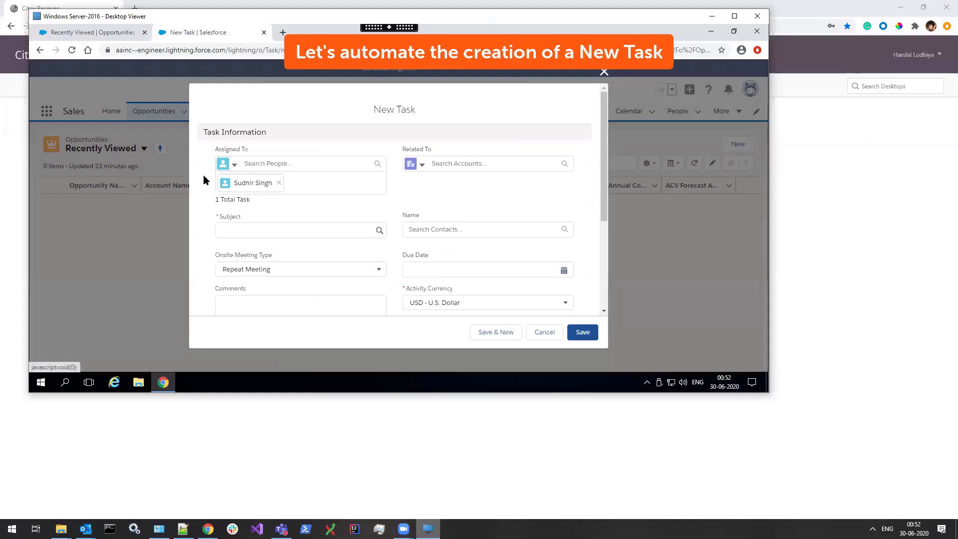
Switch to the Control Room bot editor, confirm AABRD0421 as the default device, and launch the AISense recorder.
click(204, 173)
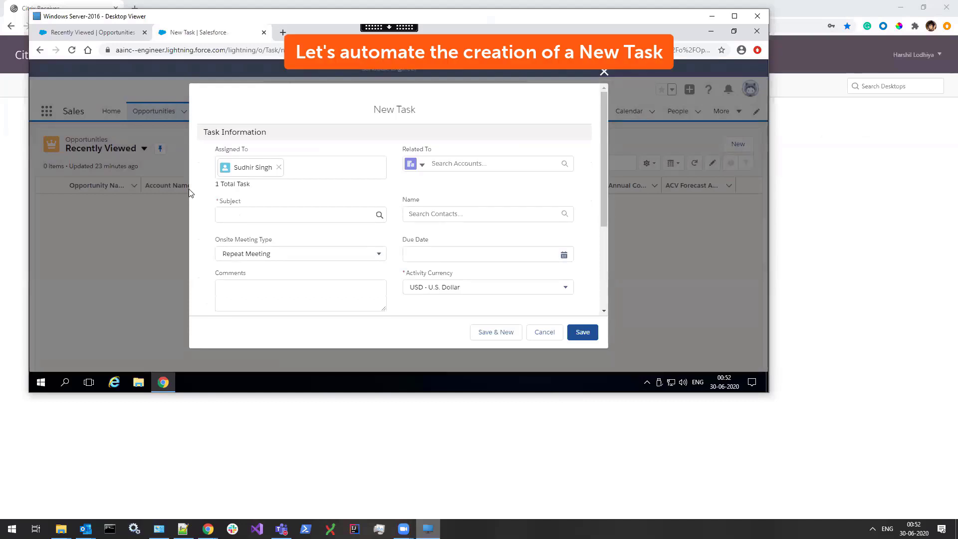
mouse_move(208, 529)
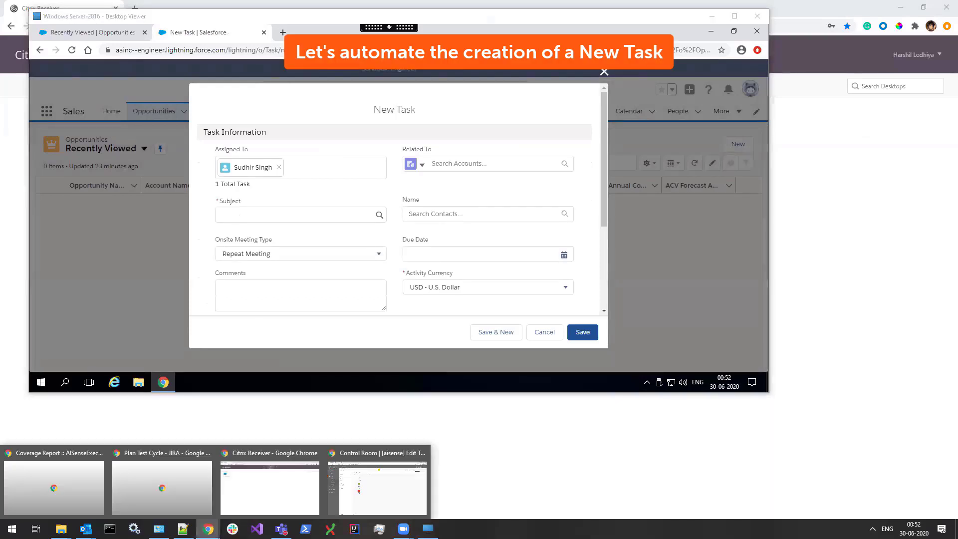
click(381, 488)
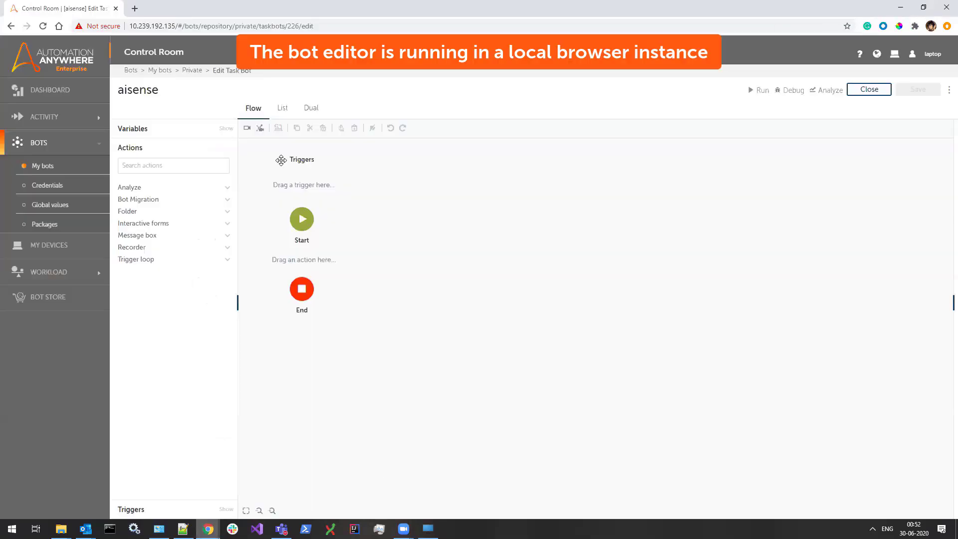
click(260, 128)
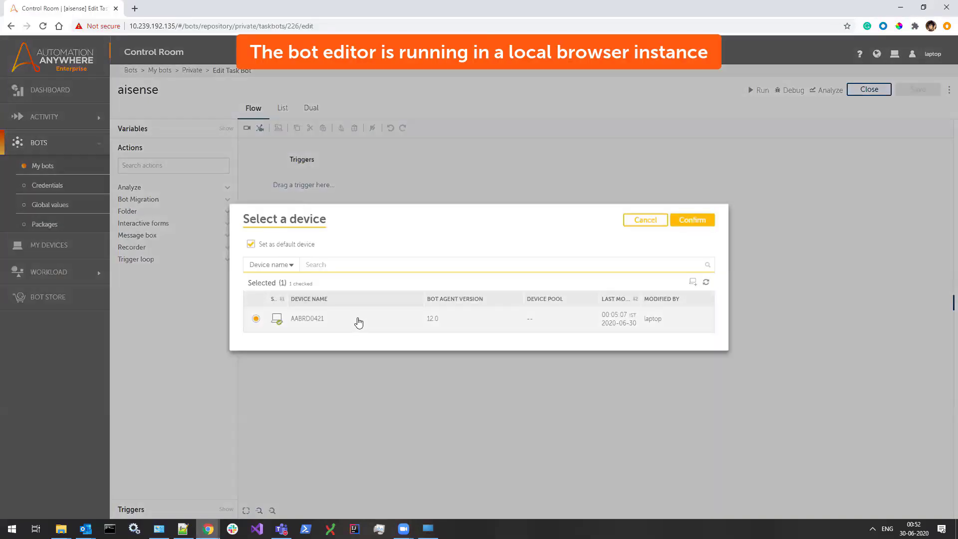
click(693, 220)
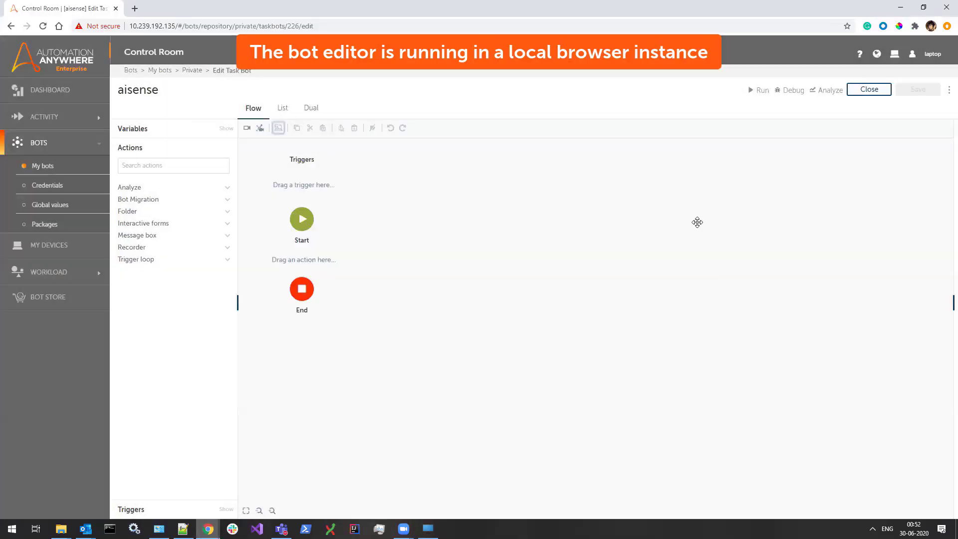
click(260, 129)
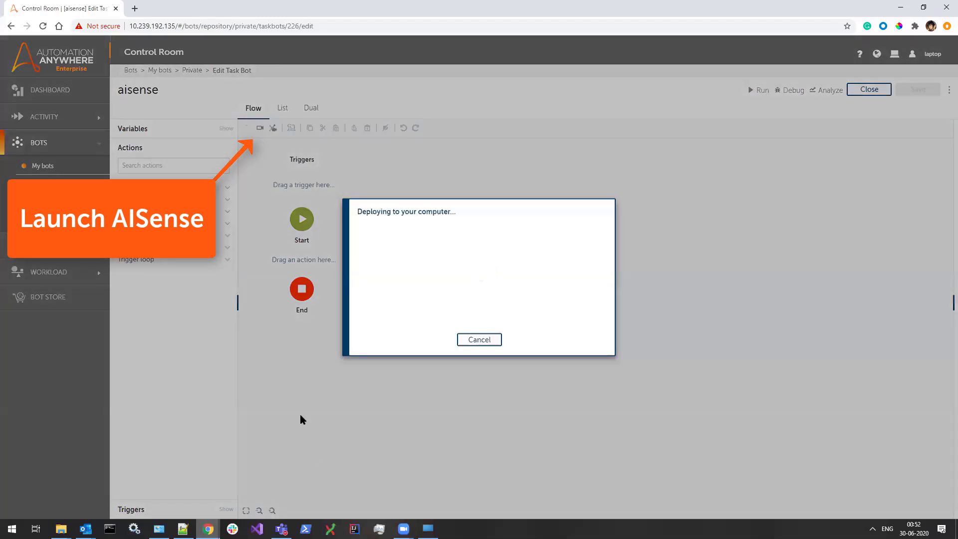
Return to the remote desktop and start an AISense recording of the "Windows Server-2016 - Desktop Viewer" window.
click(428, 529)
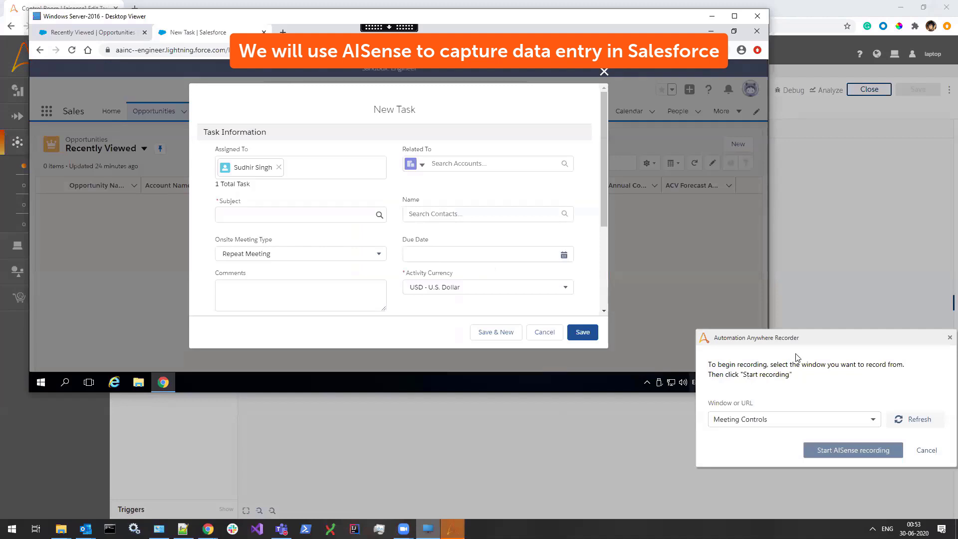
drag(817, 343, 751, 365)
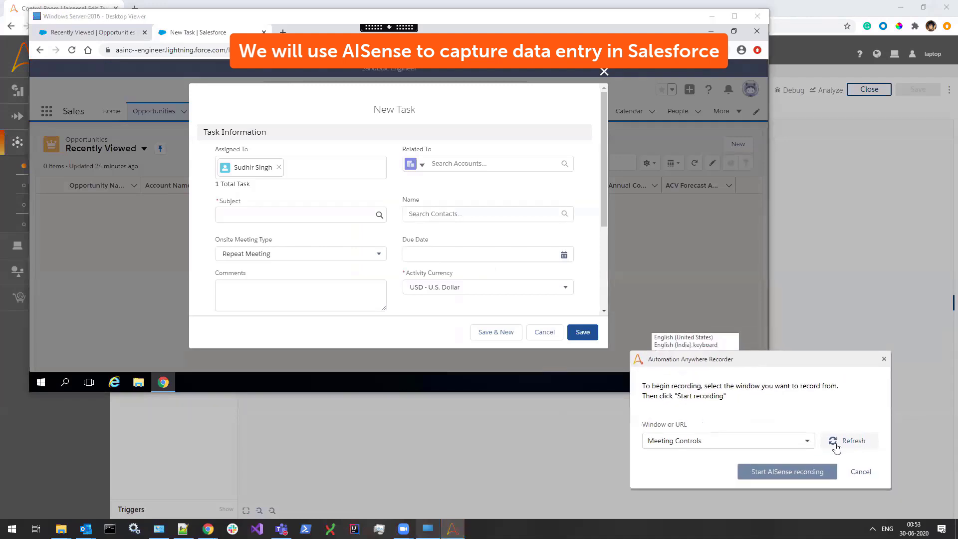
click(807, 441)
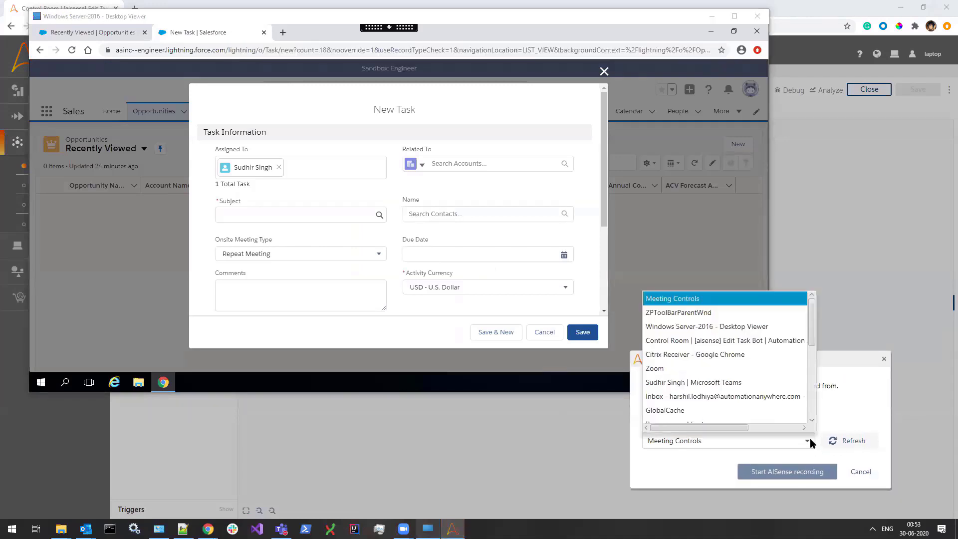
click(753, 327)
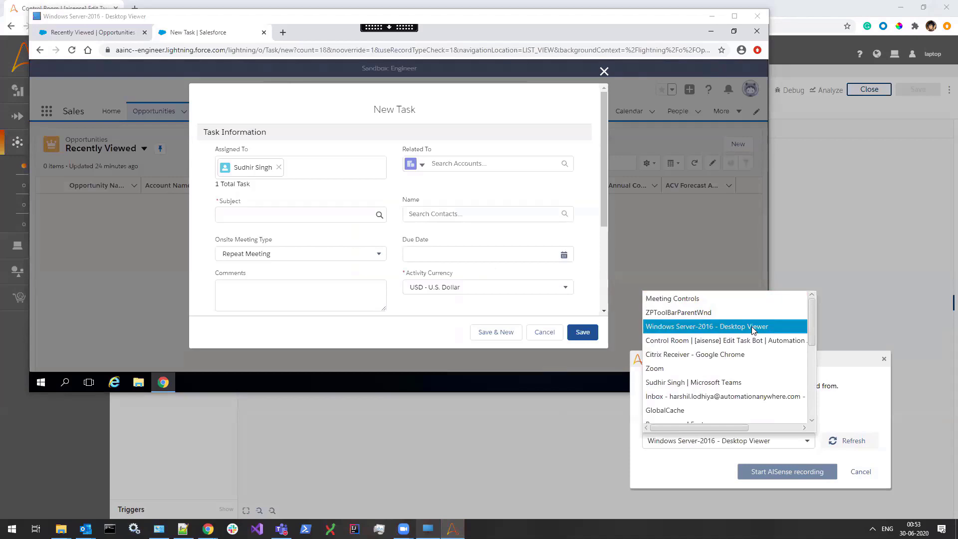
click(797, 473)
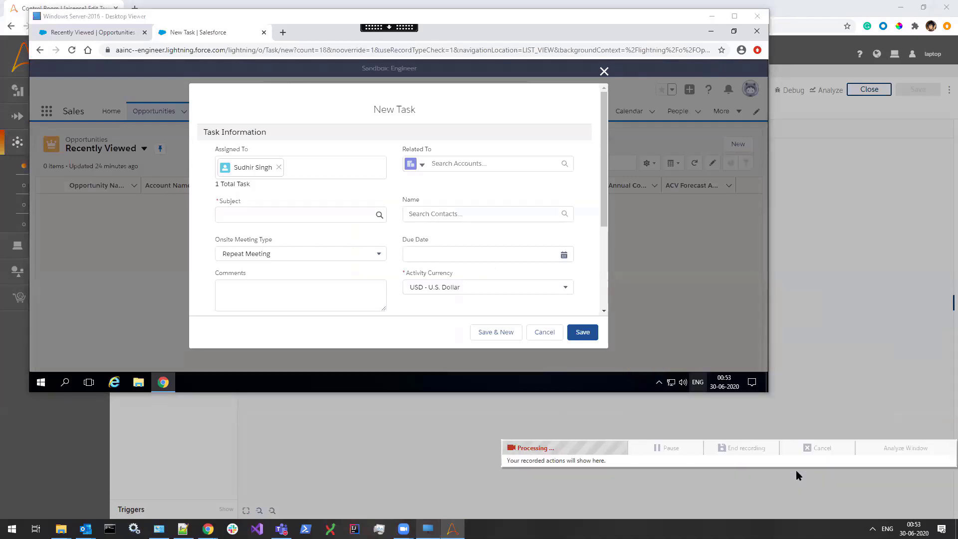
Fill in the new task's Subject with "Call" and its Due Date with 10/22/2020.
click(300, 214)
text(Call)
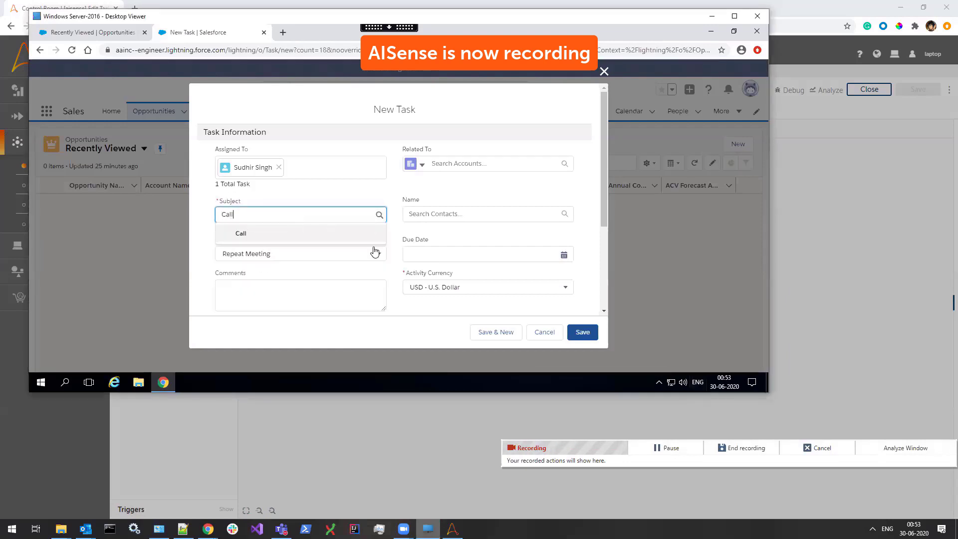
click(415, 252)
text(10/22)
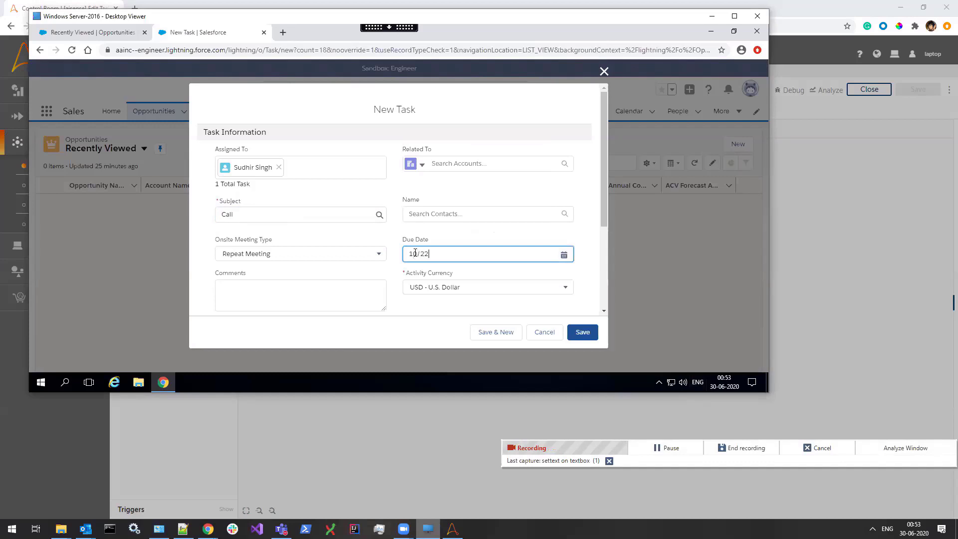
text(/2020)
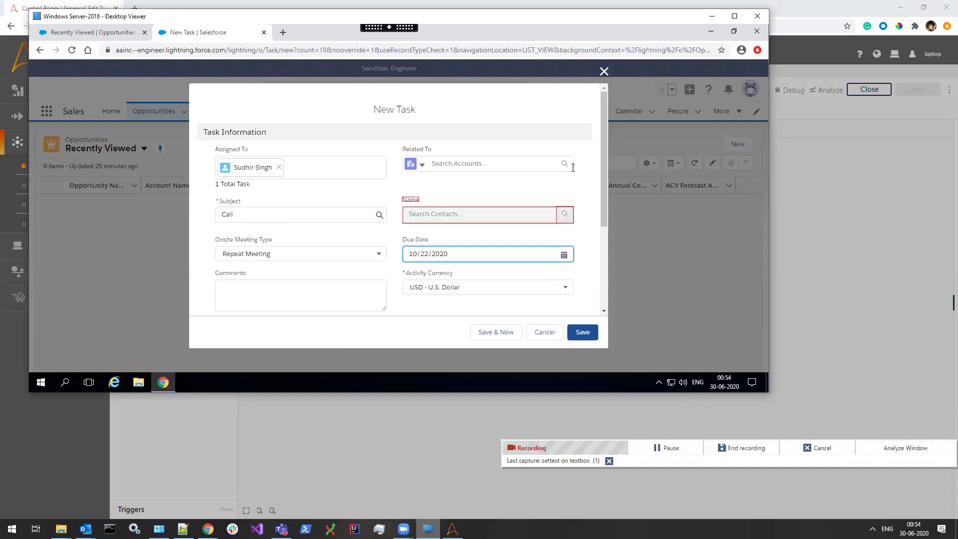
Re-analyze the window at the lower part of the form, and set Activity Type to "activity anywhere" and Status to In Progress.
drag(603, 169, 607, 265)
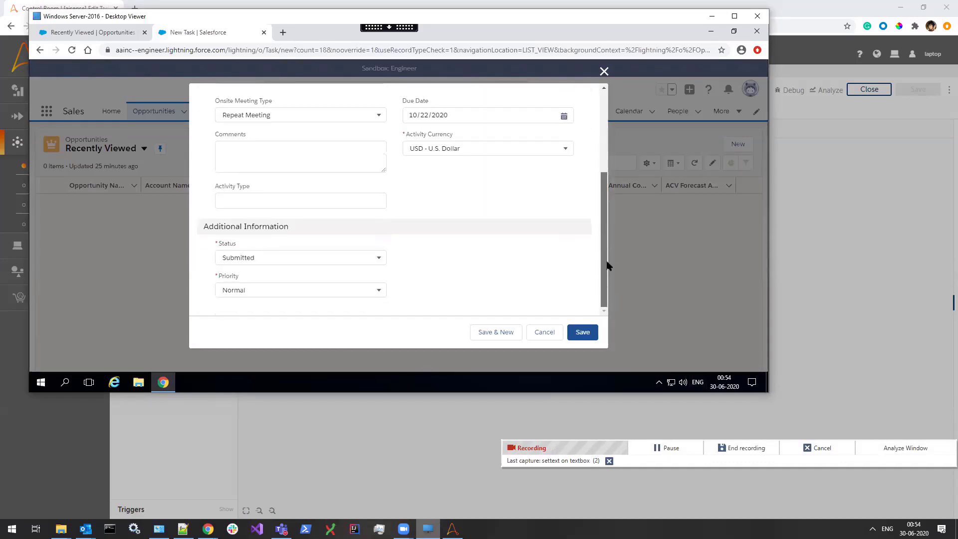
click(897, 450)
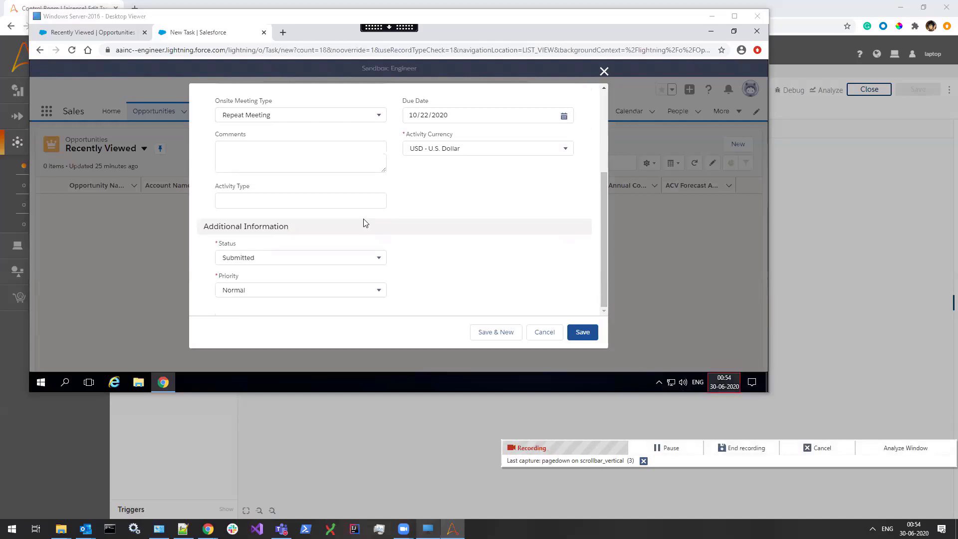
click(333, 202)
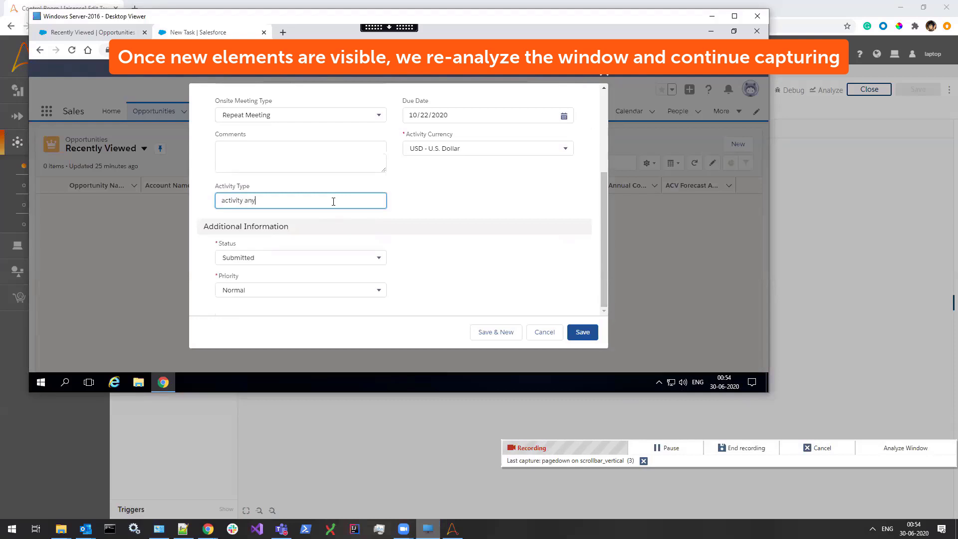
text(activity anywhere)
click(376, 259)
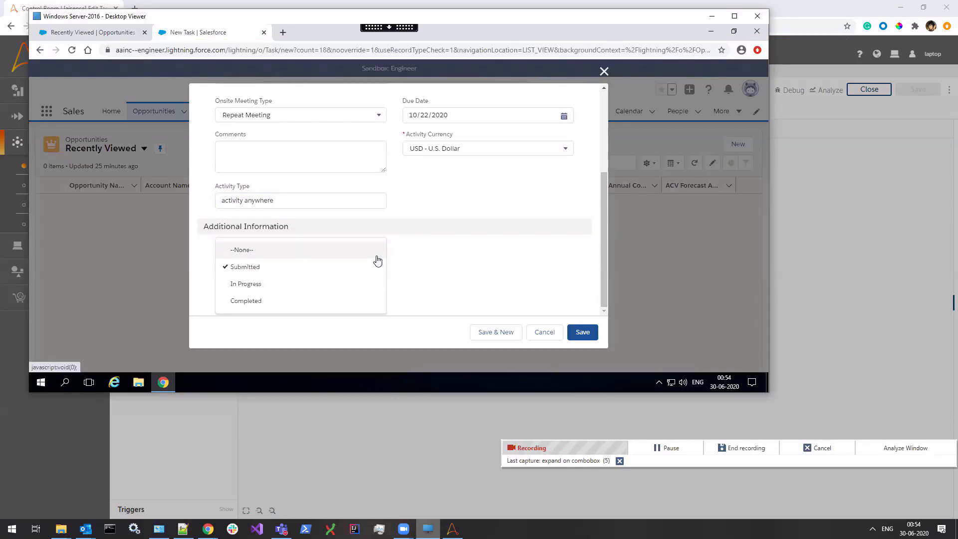
click(252, 285)
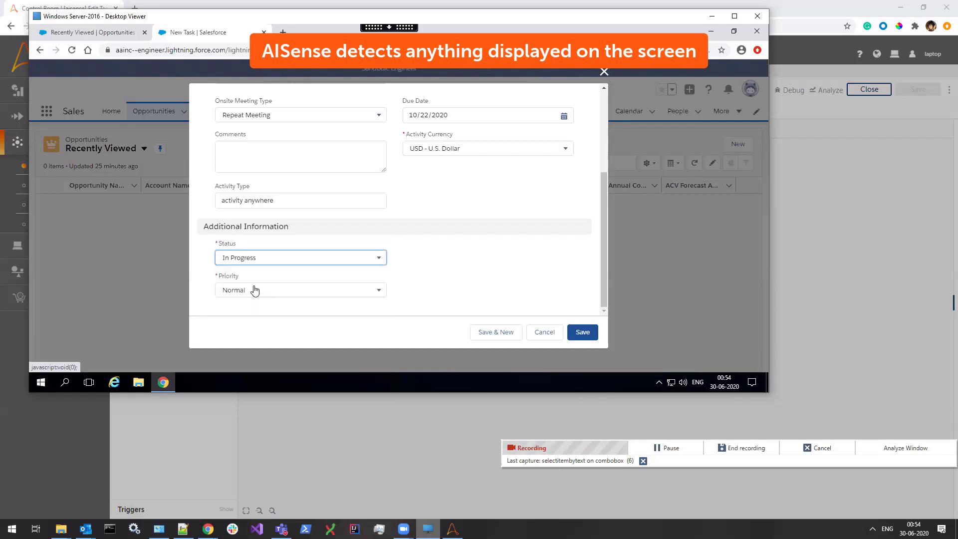
Cancel the new Salesforce task and end the AISense recording.
click(545, 333)
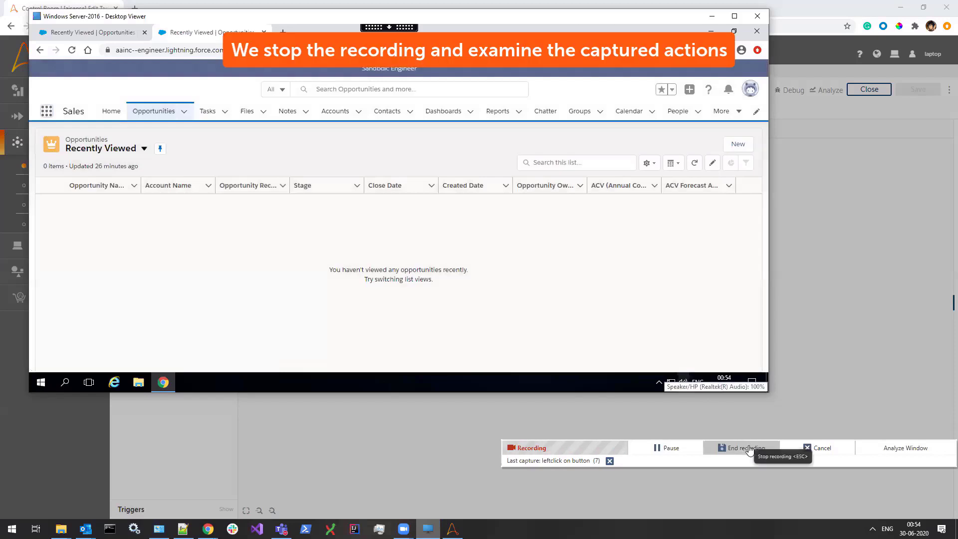
click(748, 448)
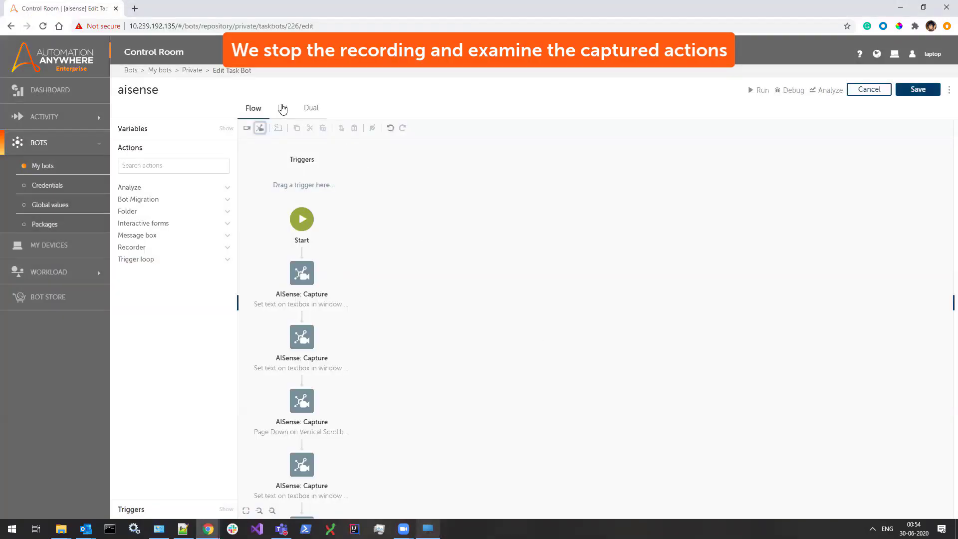
Review the first six captured AISense actions in list view, examining each one's anchor, action and entered value.
click(282, 108)
click(350, 195)
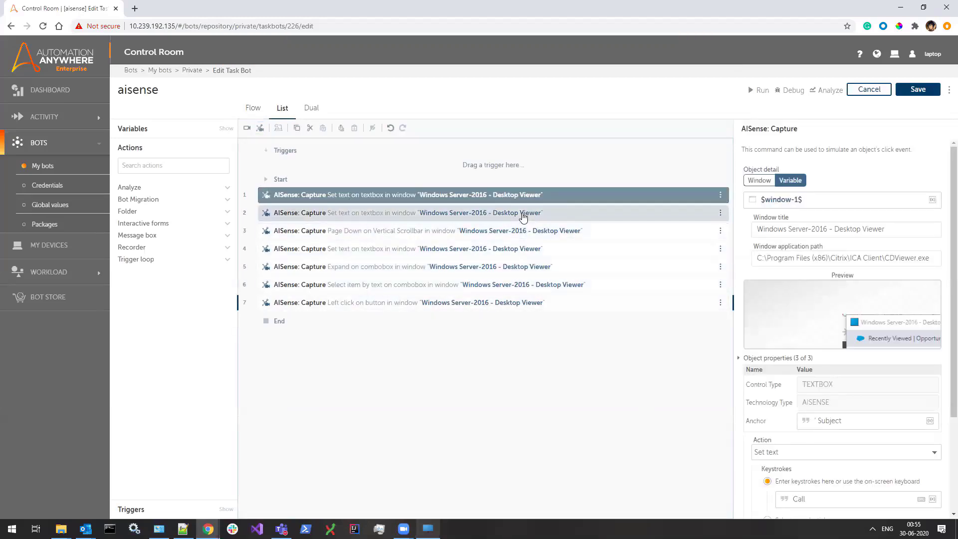
click(522, 216)
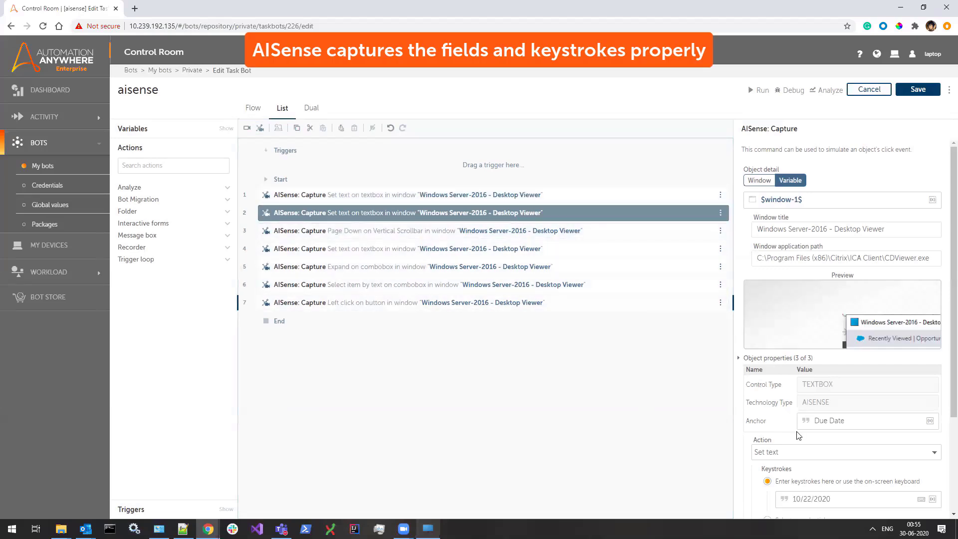
scroll(801, 452, down, 2)
scroll(794, 399, down, 1)
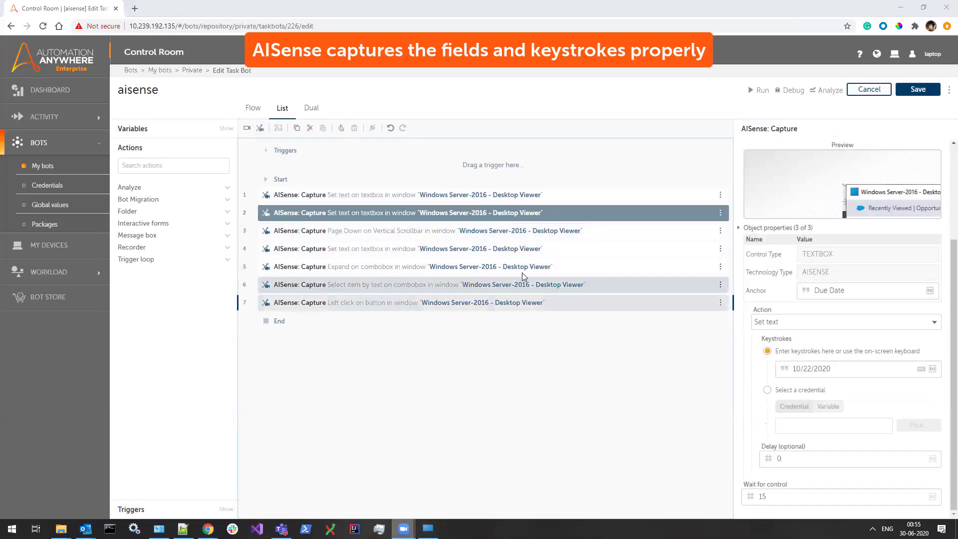
click(524, 231)
scroll(793, 327, down, 2)
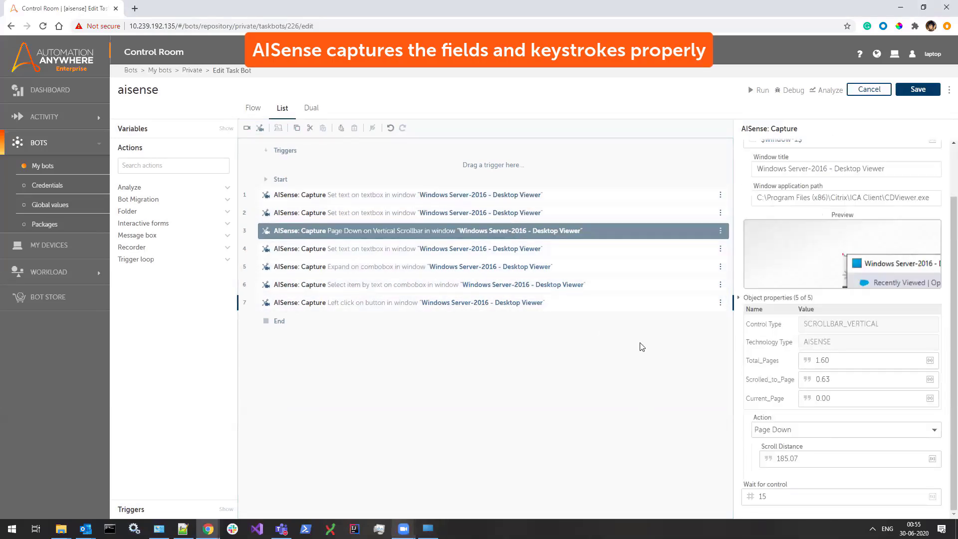
click(496, 253)
scroll(792, 363, down, 3)
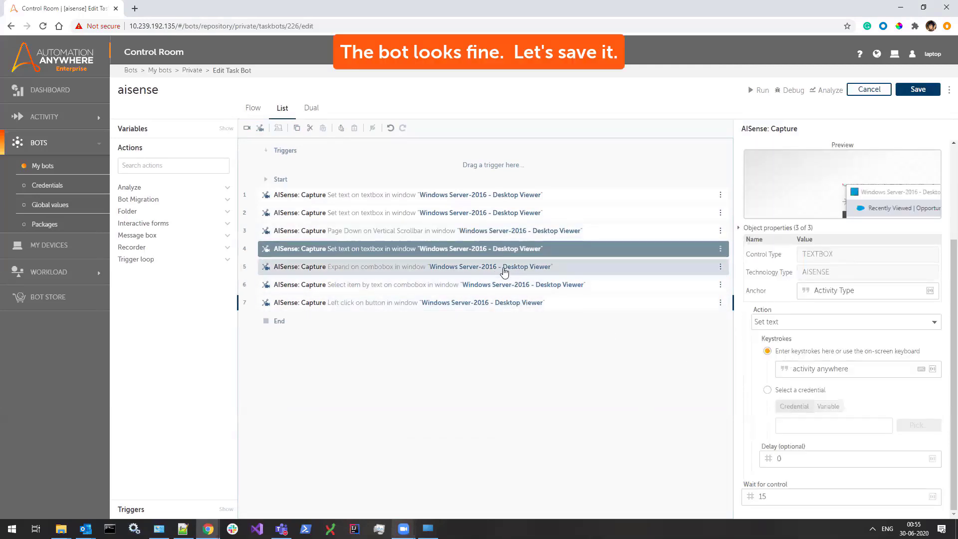
click(504, 271)
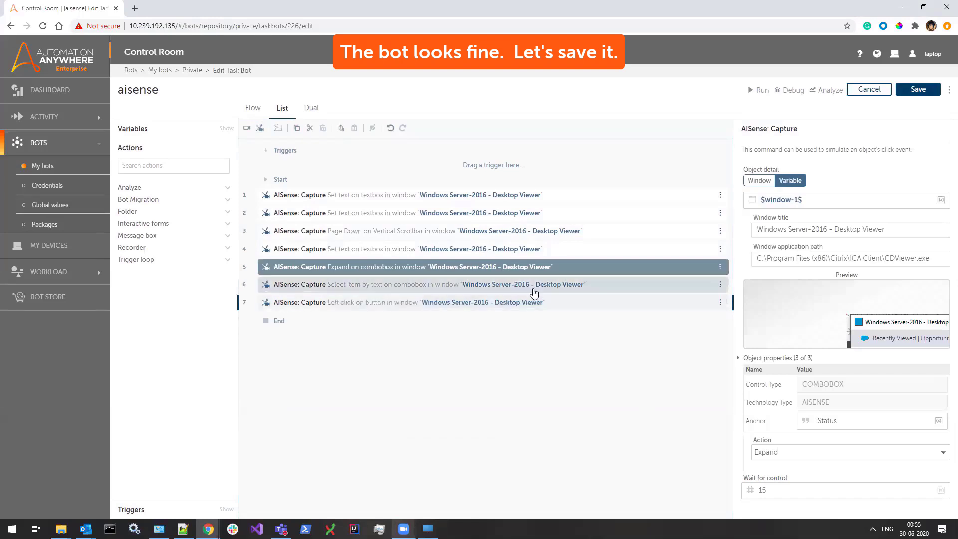
click(531, 288)
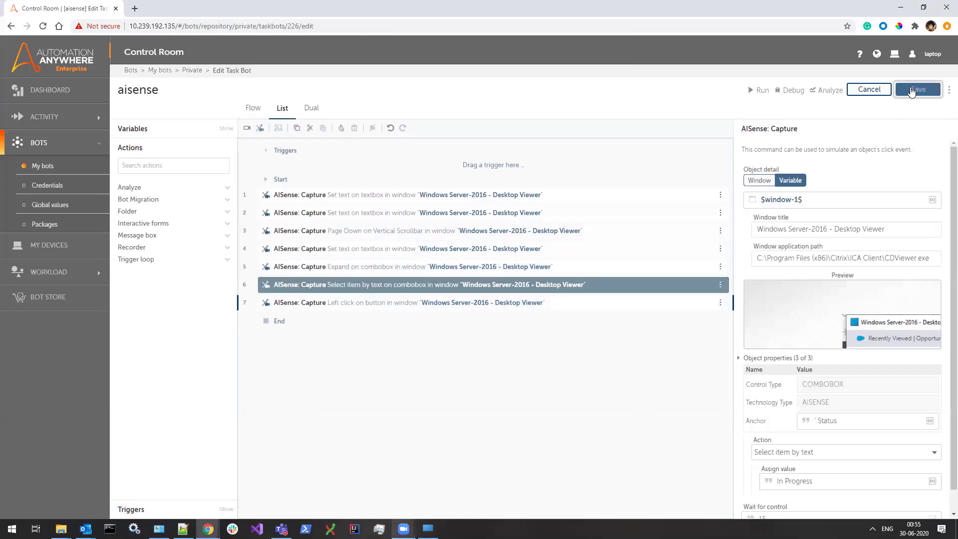
Save the aisense bot and minimize the browser windows to expose the desktop.
click(918, 90)
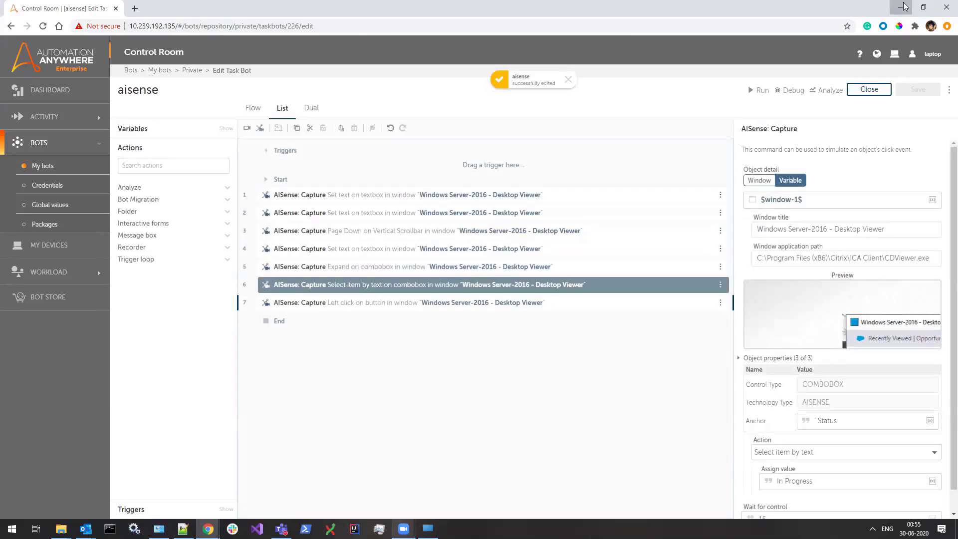
click(899, 7)
click(900, 7)
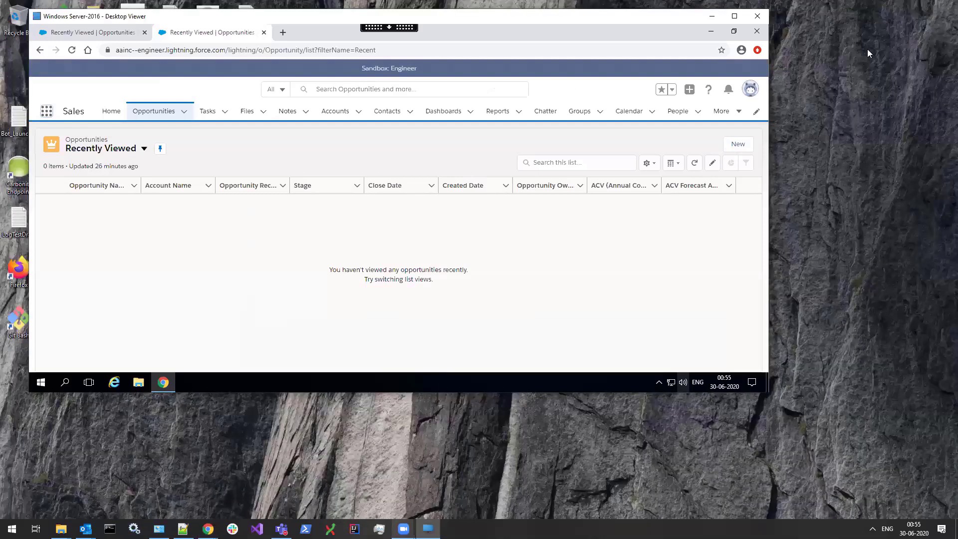
In the Windows display settings, set the resolution of display 2 to 1600 × 900 and keep the change.
right_click(858, 66)
click(861, 224)
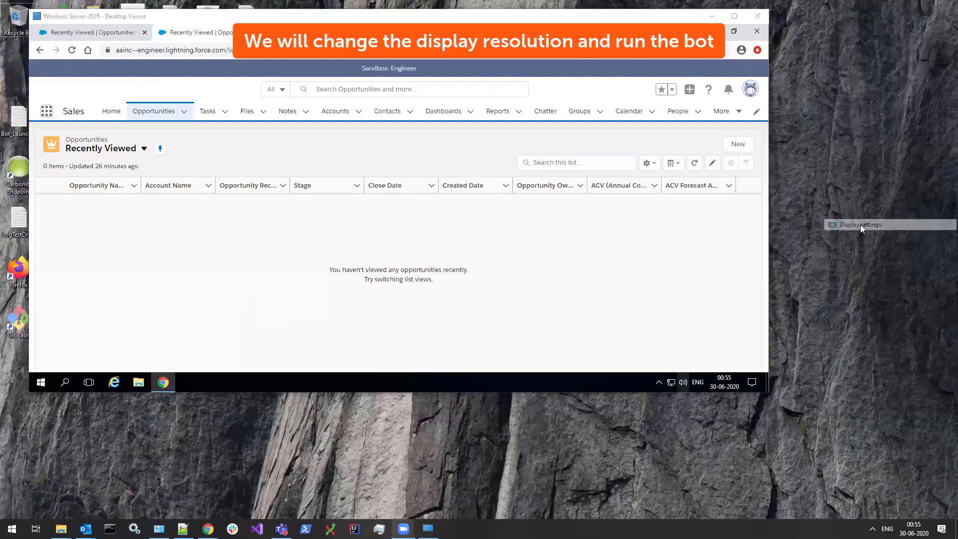
scroll(289, 349, down, 5)
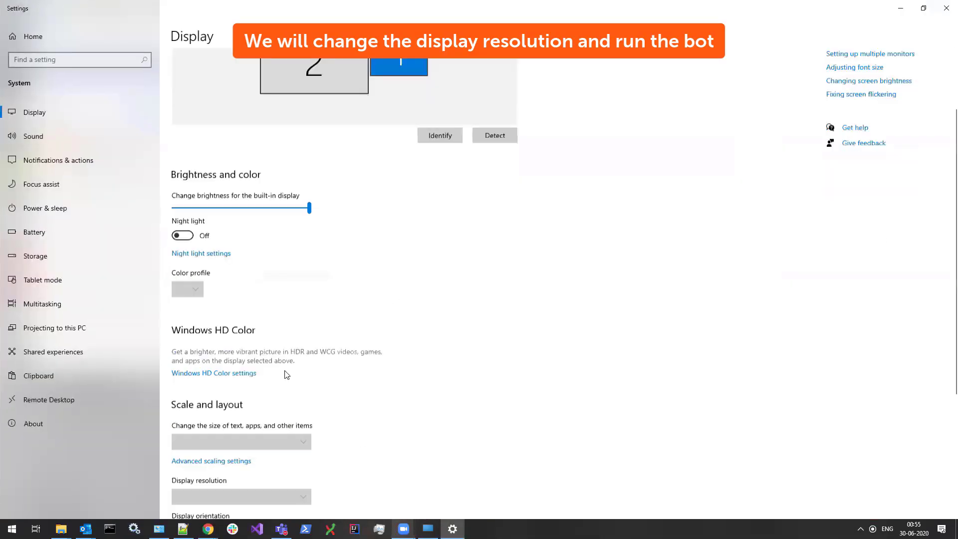
scroll(299, 299, up, 5)
click(343, 152)
scroll(379, 320, down, 5)
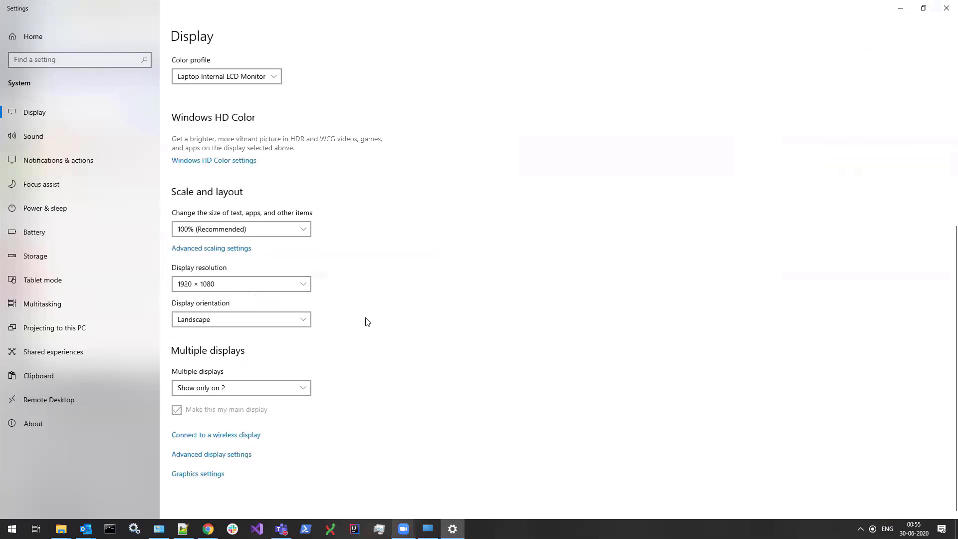
click(299, 285)
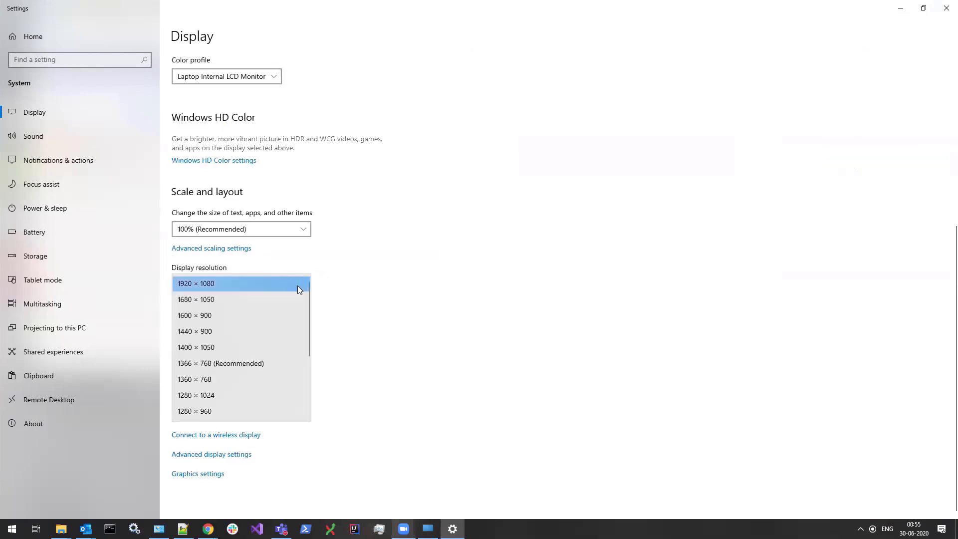
click(247, 316)
click(596, 283)
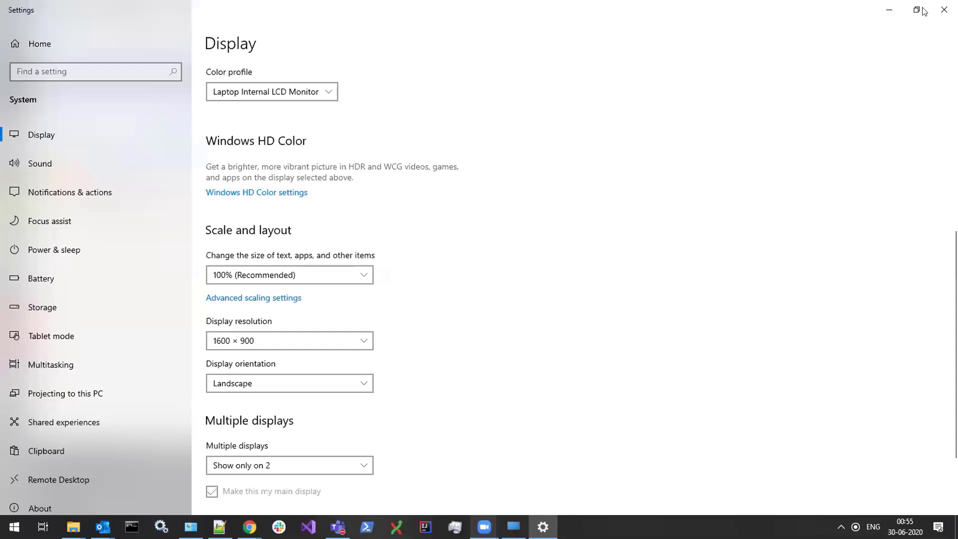
Close the display settings and open a New Task form in Salesforce on the Citrix desktop.
click(943, 9)
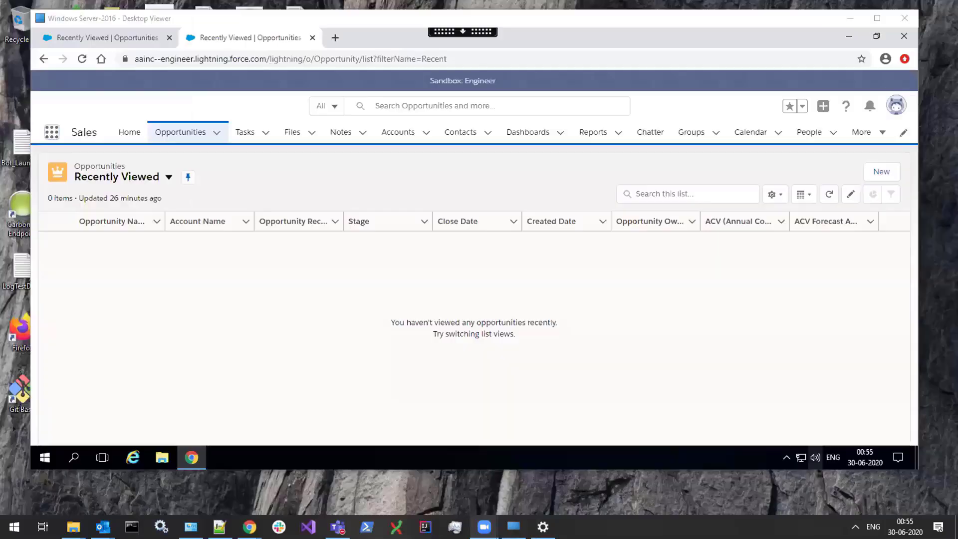
click(265, 135)
click(268, 158)
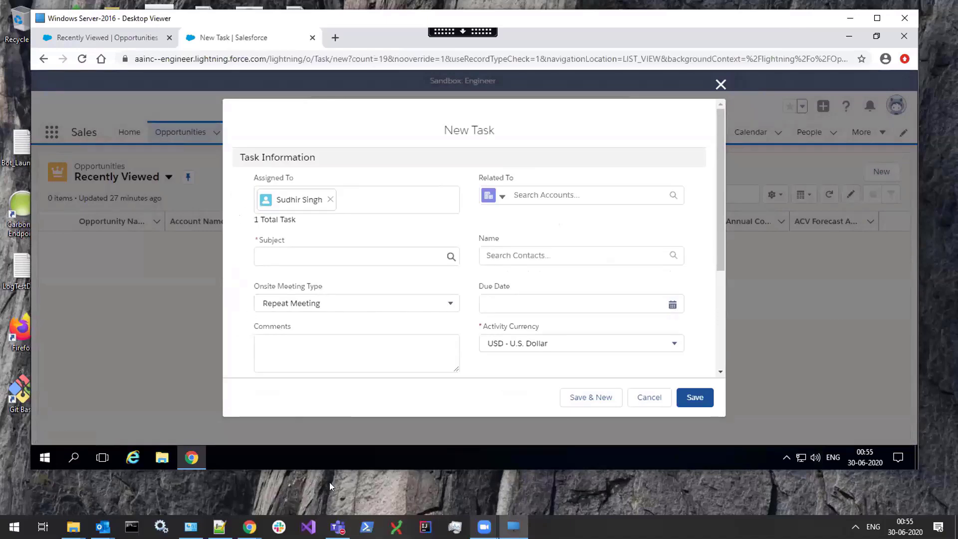
Switch to the Control Room window with the aisense bot and run the bot.
mouse_move(249, 526)
click(458, 481)
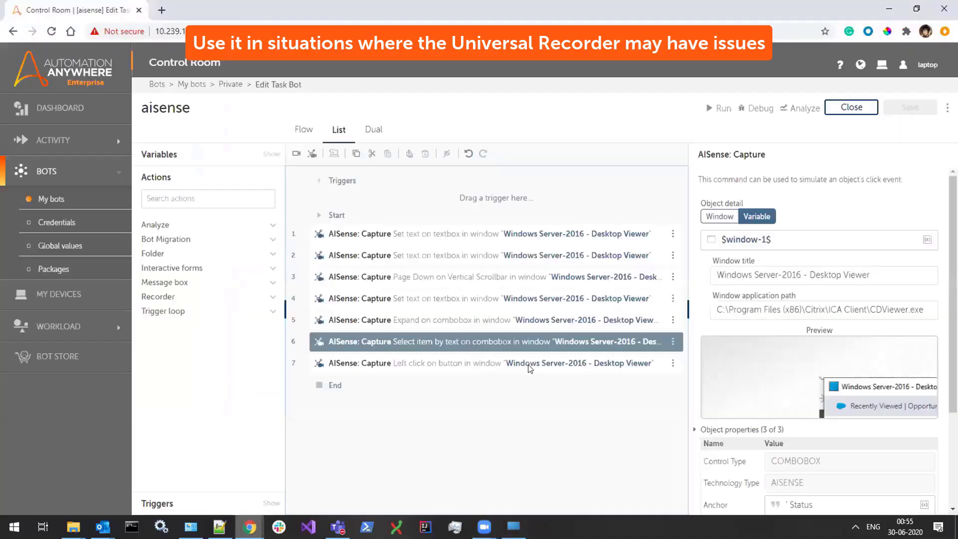
click(711, 109)
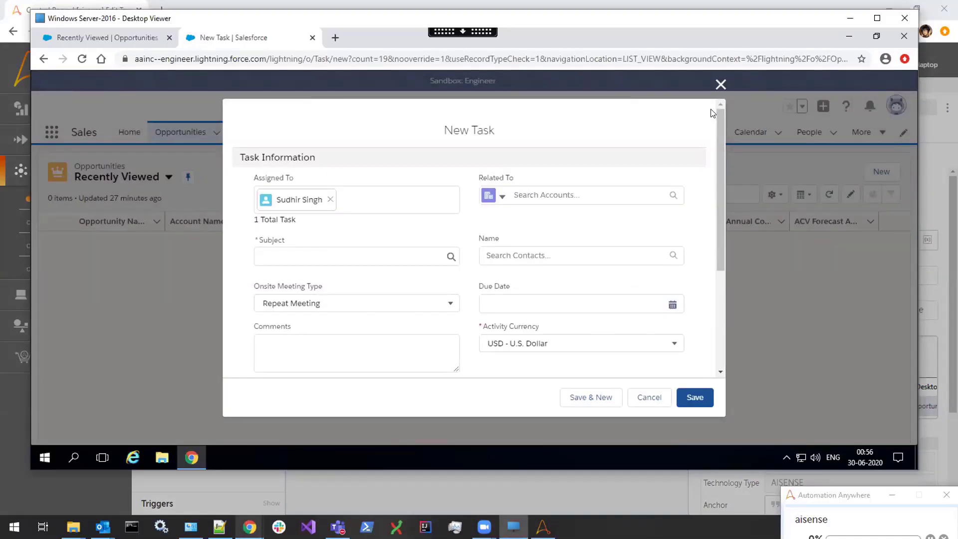
Have the running bot enter subject Call, due date 10/22/2020 and activity type "activity anywhere" in the New Task form.
click(354, 256)
text(Call)
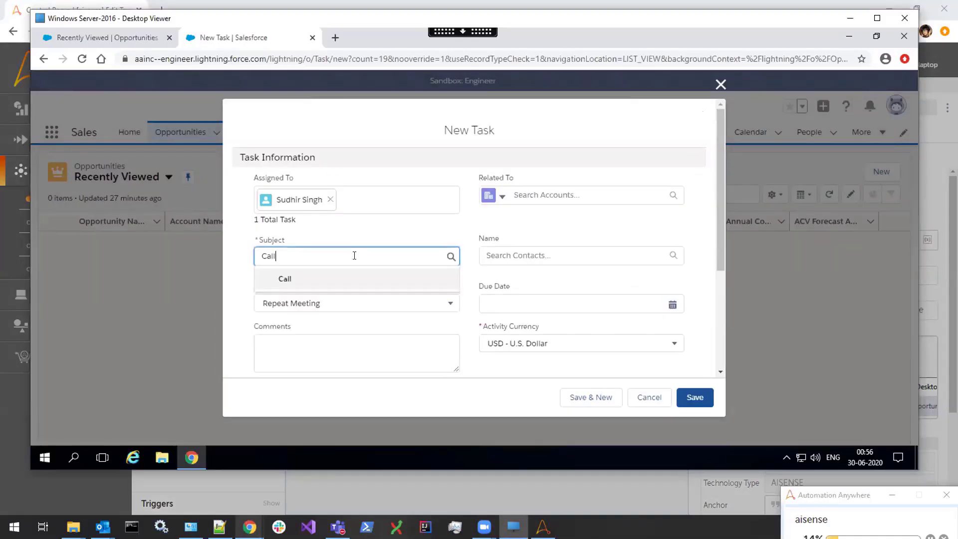
click(580, 304)
text(10/22/2020)
scroll(720, 303, down, 3)
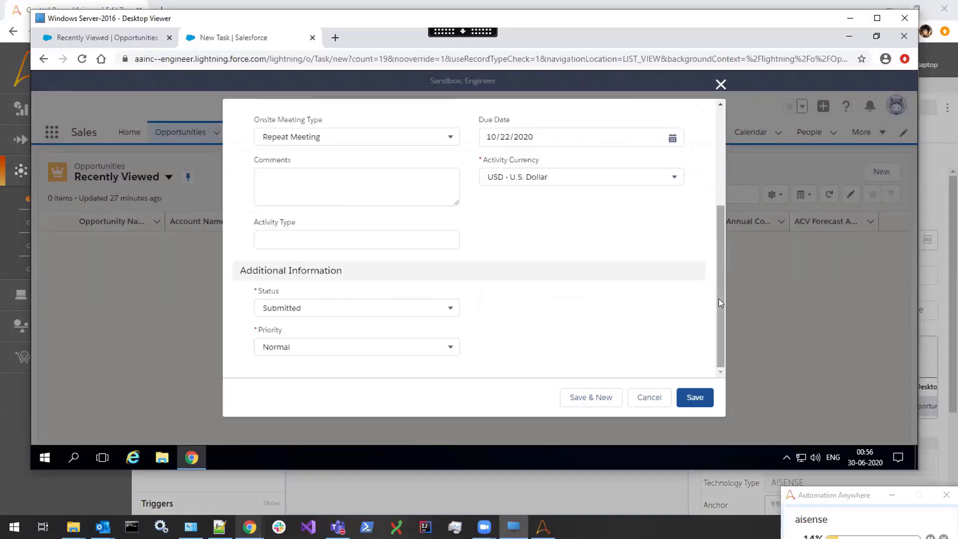
click(353, 239)
text(activity anywhere)
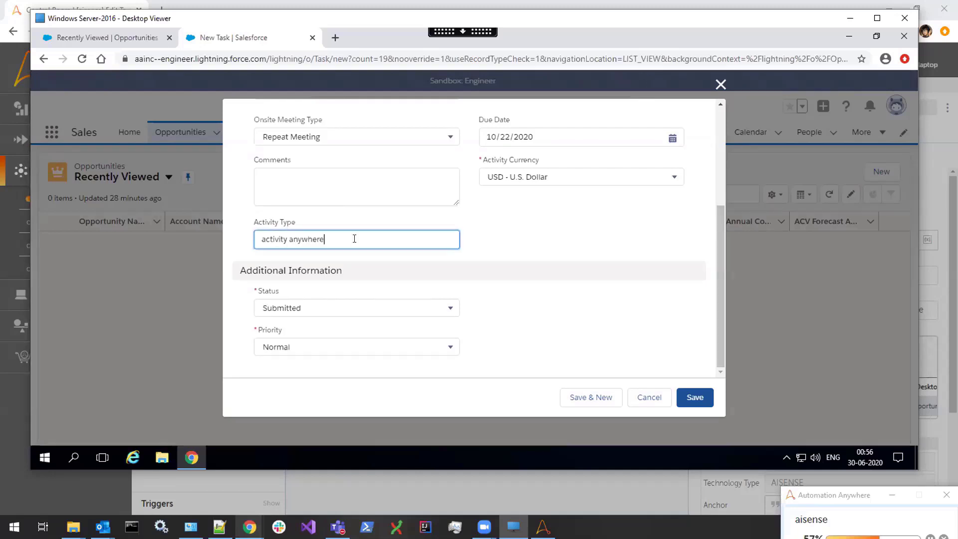
Have the bot set the status to In Progress and cancel the task, and dismiss the run result in the Control Room.
click(447, 308)
click(289, 340)
click(648, 399)
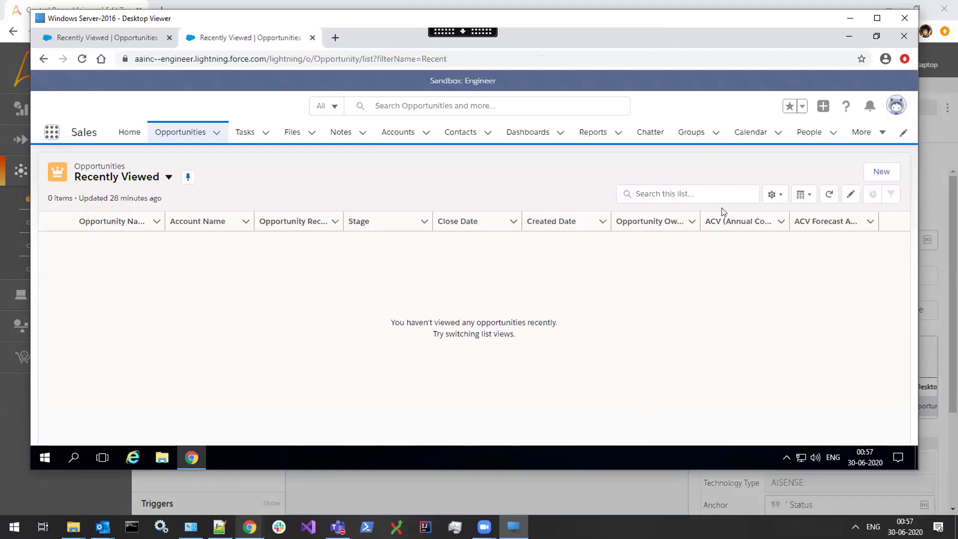
click(849, 18)
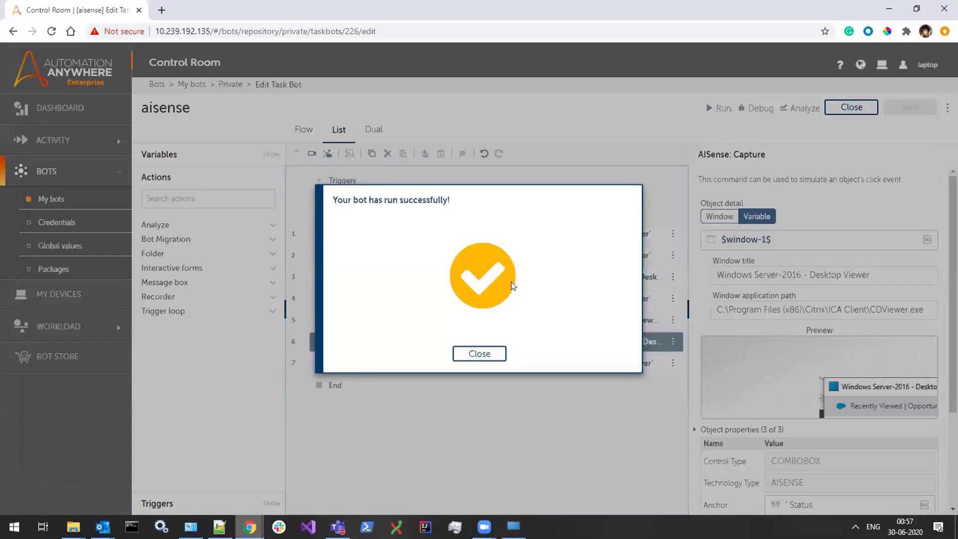
click(480, 353)
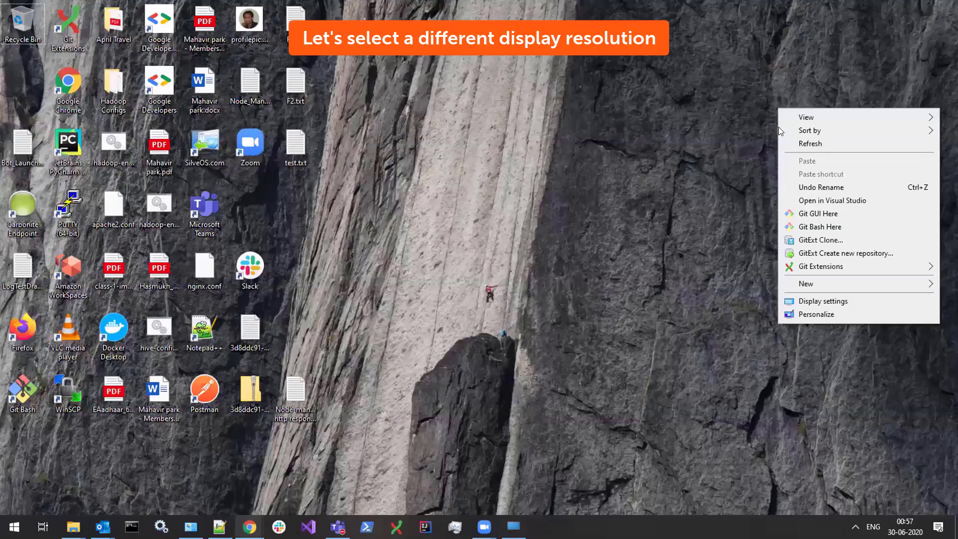
Set the resolution of display 2 to 1366 × 768 in the Windows display settings and minimize the Settings window.
key(Escape)
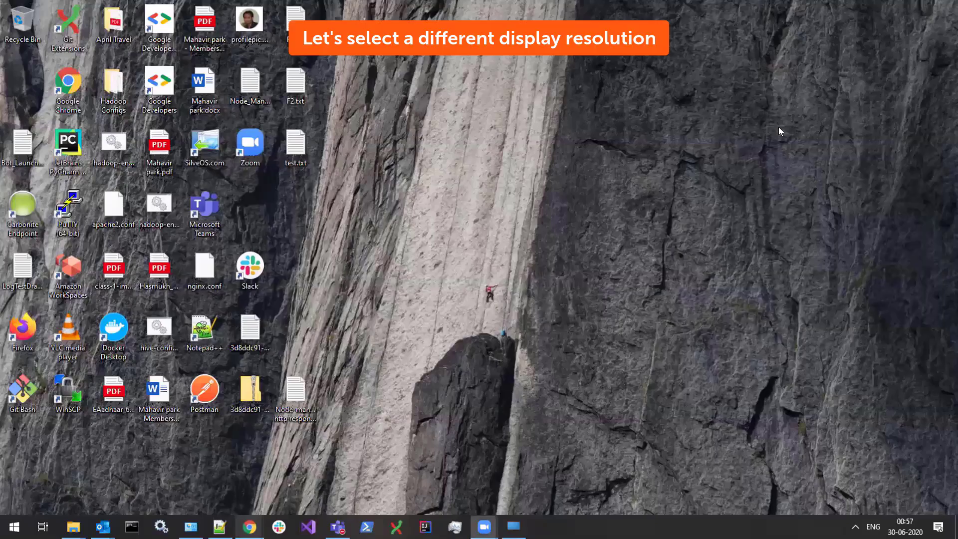
right_click(792, 279)
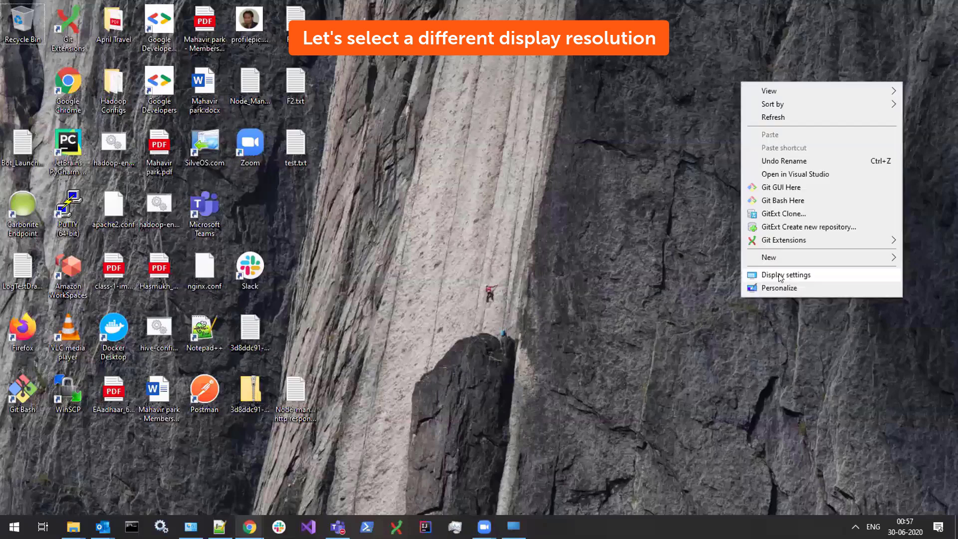
key(Return)
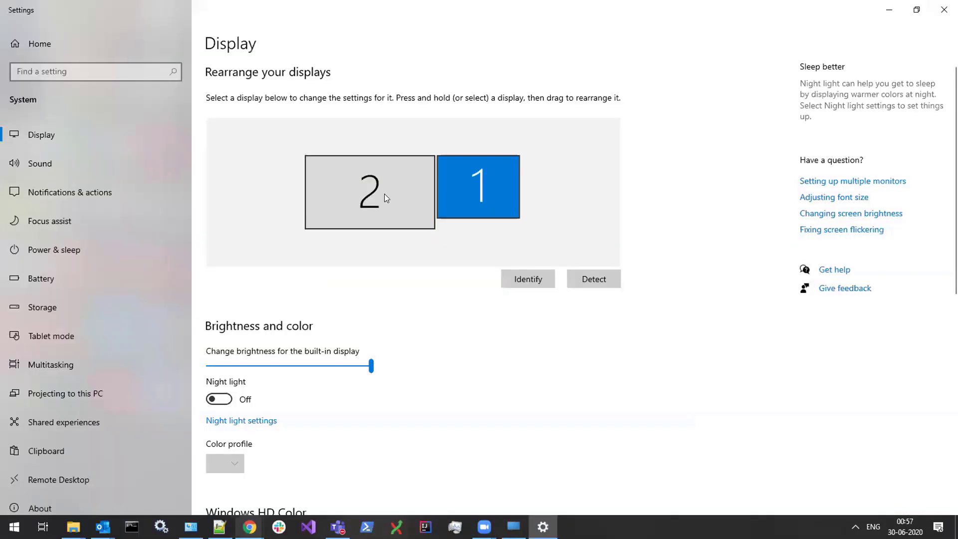
click(384, 197)
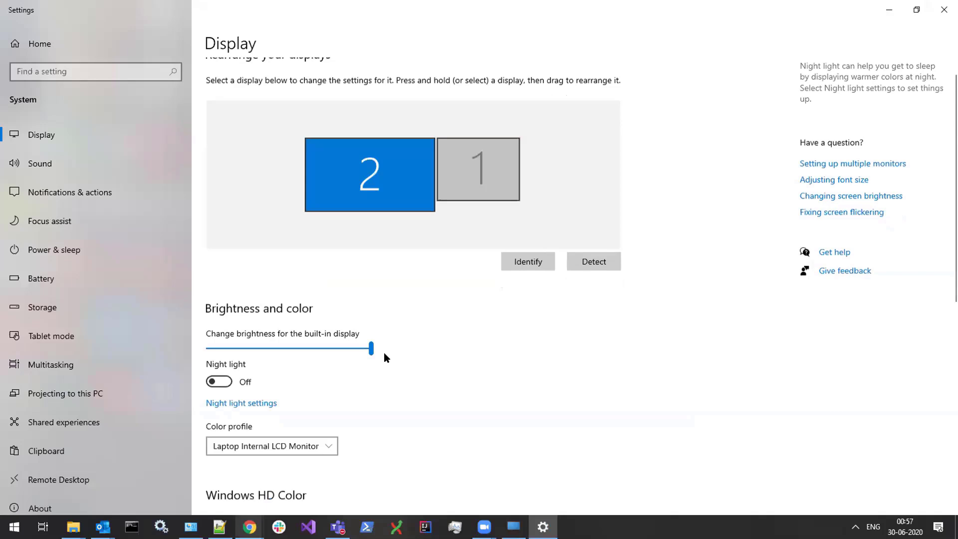
scroll(334, 259, down, 6)
click(339, 327)
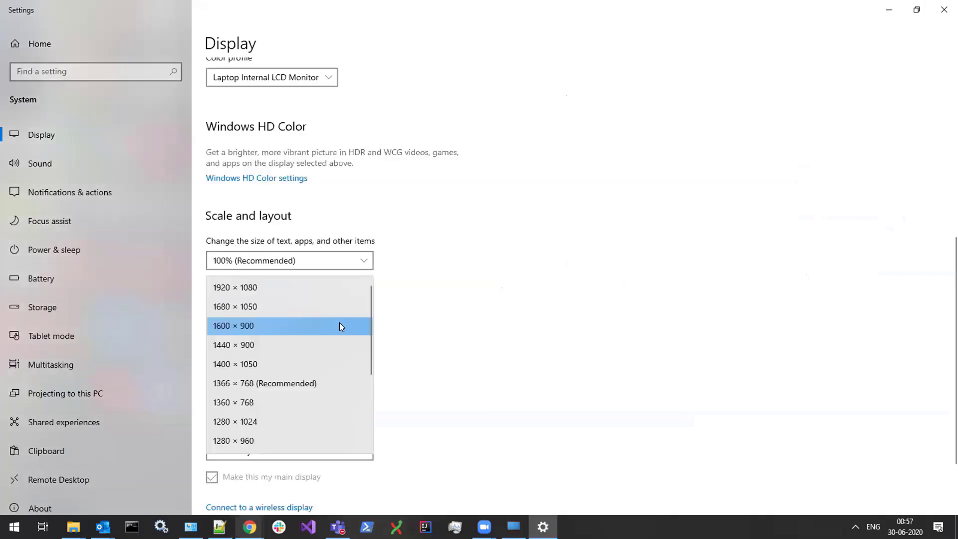
click(309, 383)
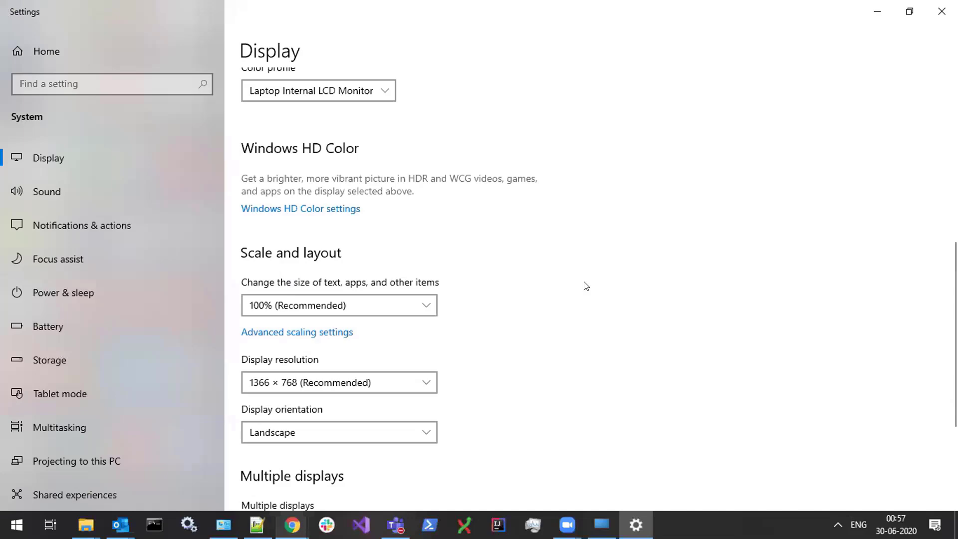
click(877, 11)
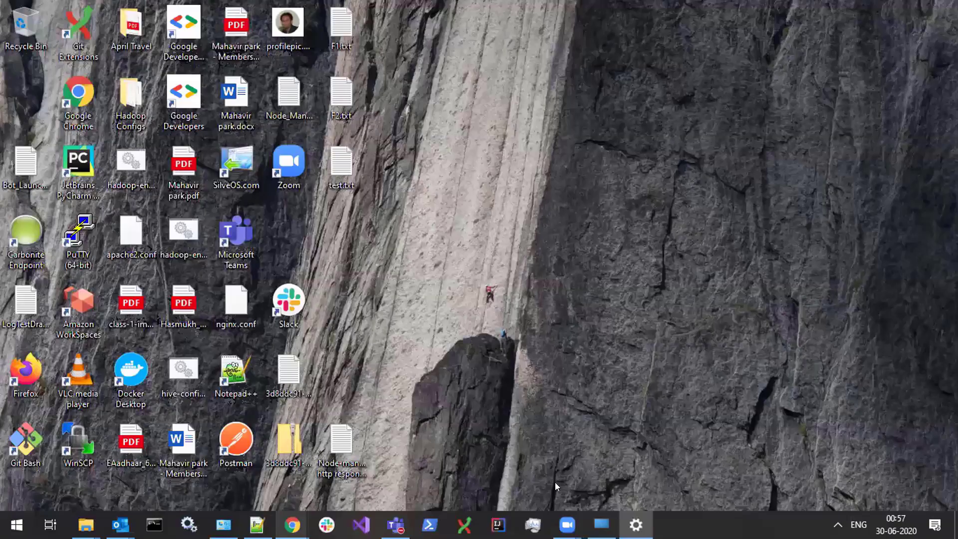
Restore the Citrix desktop window and open another New Task form in Salesforce.
click(601, 524)
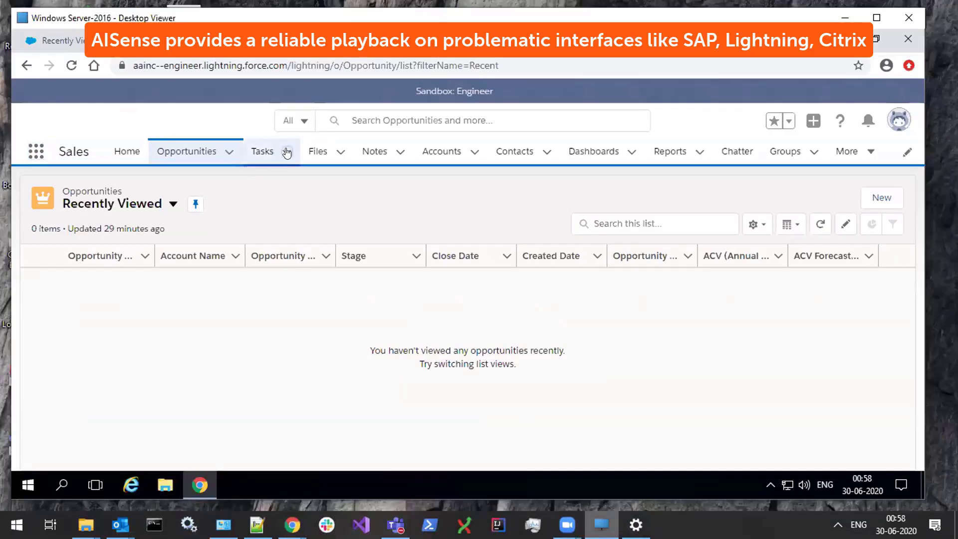
click(287, 153)
click(294, 179)
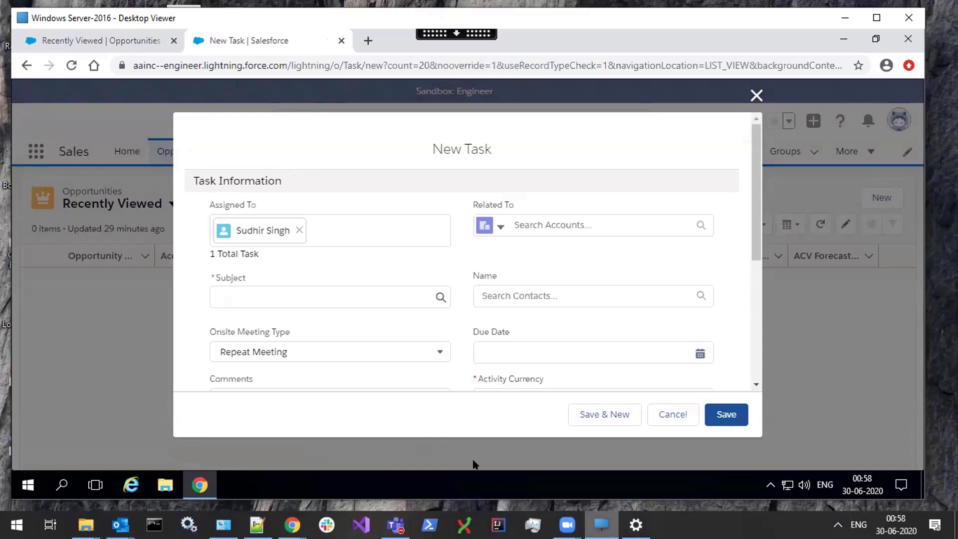
Return to the aisense bot in the Control Room and run it again at the new resolution.
mouse_move(292, 524)
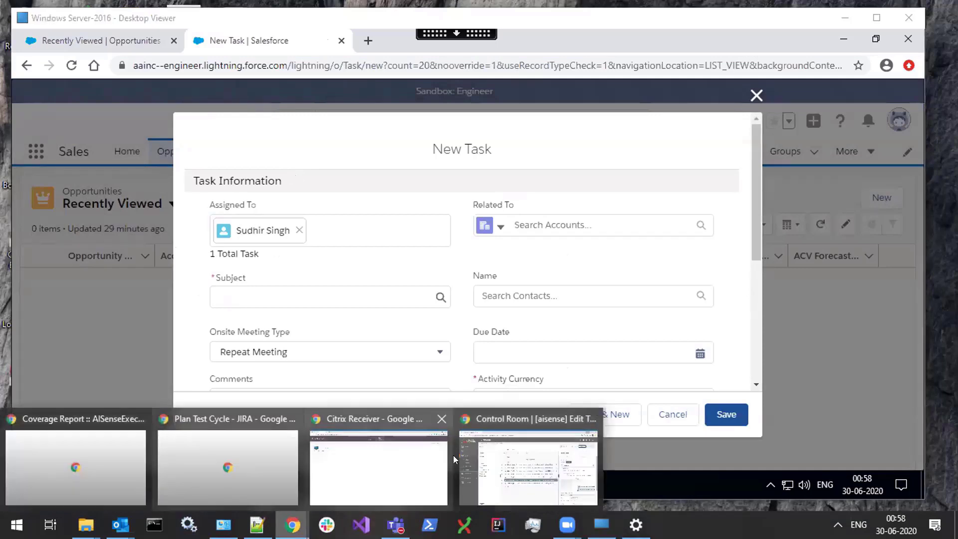
click(493, 436)
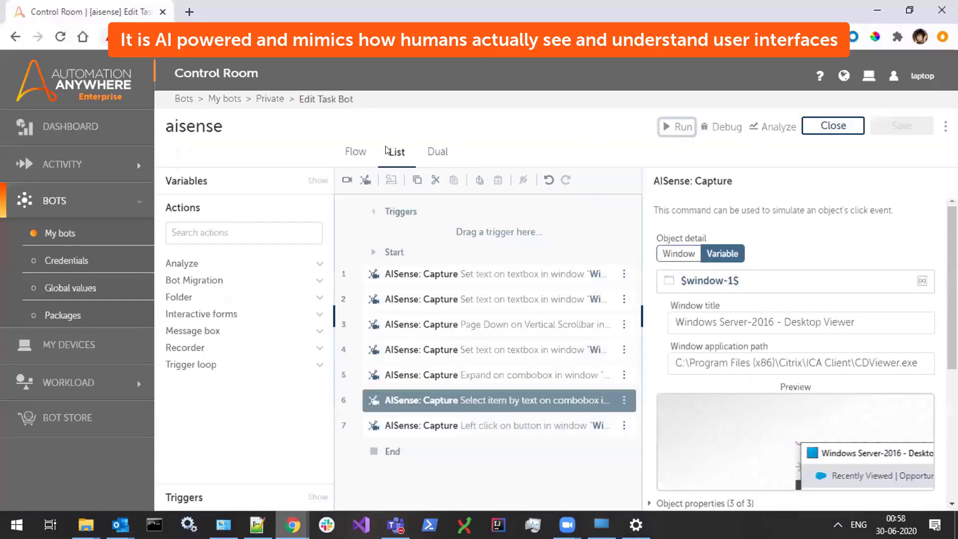
click(672, 127)
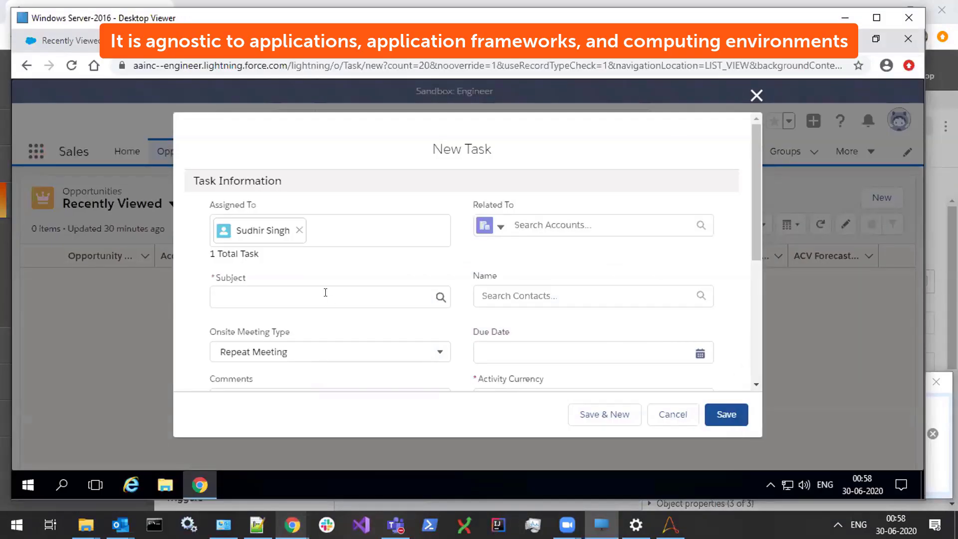
Have the rerun bot fill the New Task form with subject Call, due date 10/22/2020 and activity type "activity anywhere".
click(325, 293)
text(Call)
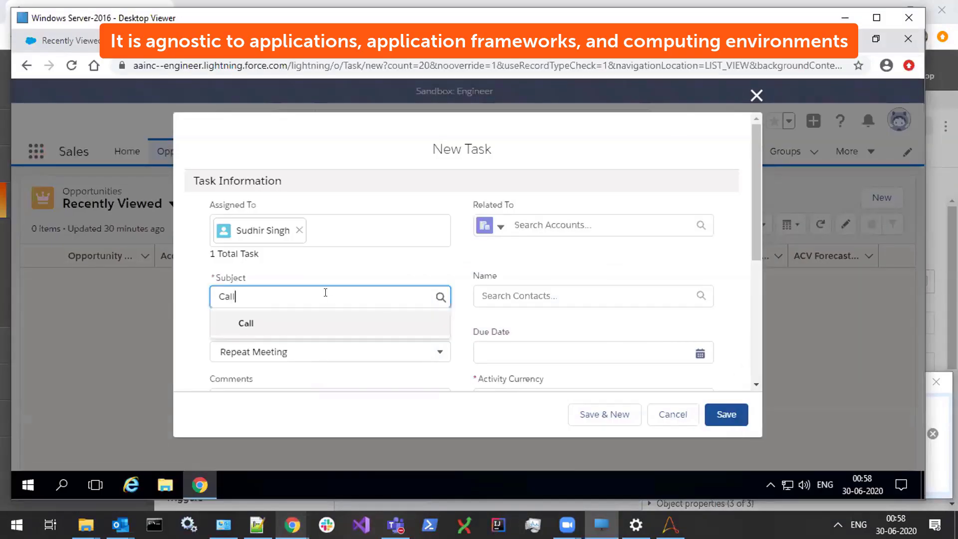
click(589, 353)
text(10/22/2020)
scroll(755, 298, down, 5)
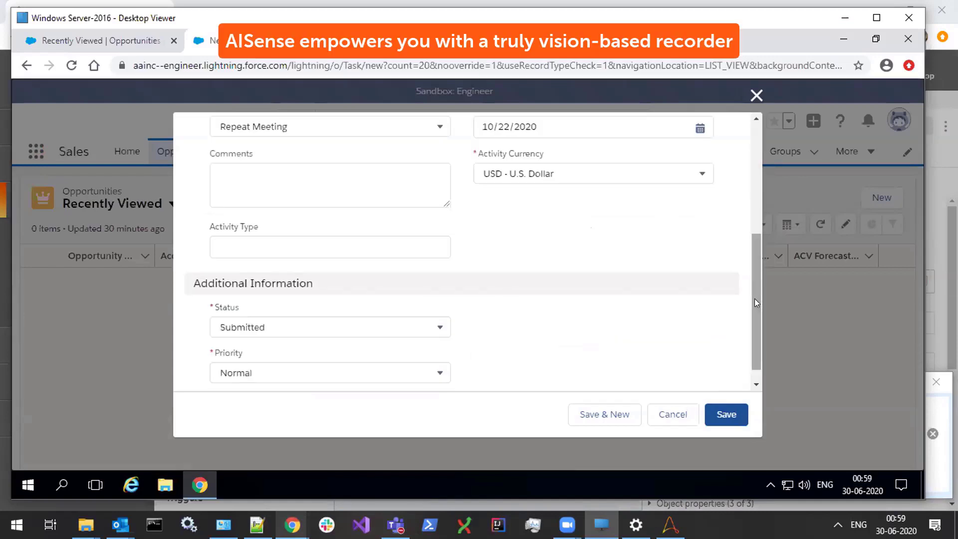
click(324, 244)
text(activity anywhere)
Have the bot choose status In Progress and cancel the task, and close the run result in the Control Room.
click(438, 328)
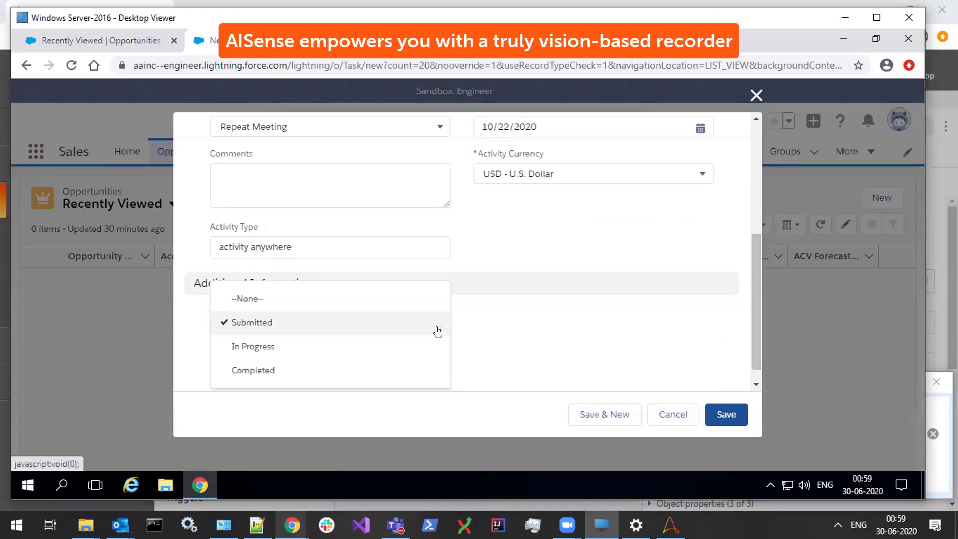
click(252, 346)
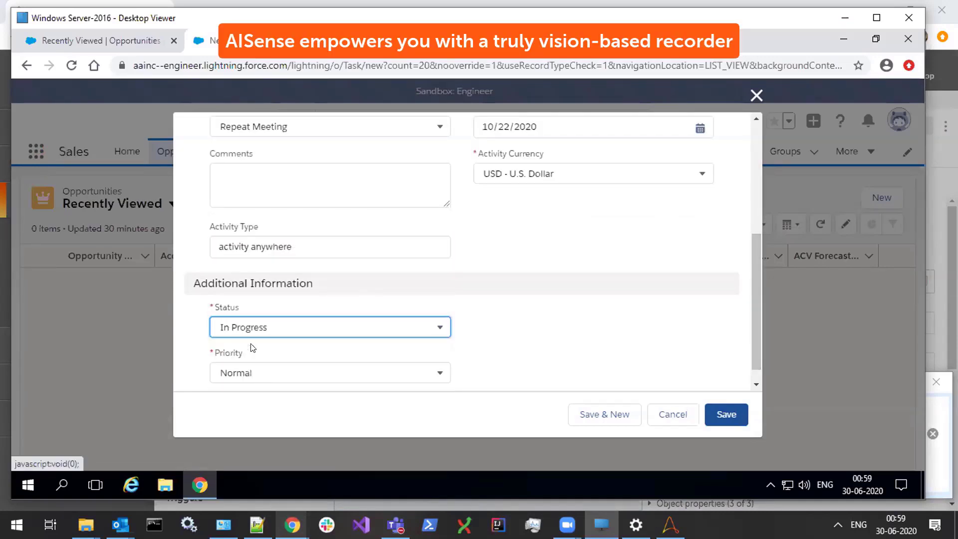
click(673, 414)
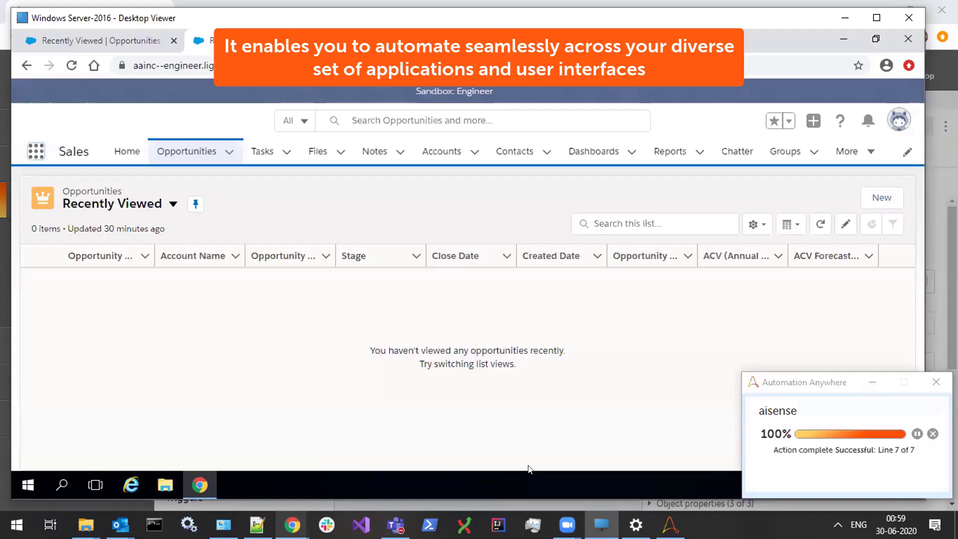
mouse_move(292, 524)
click(477, 414)
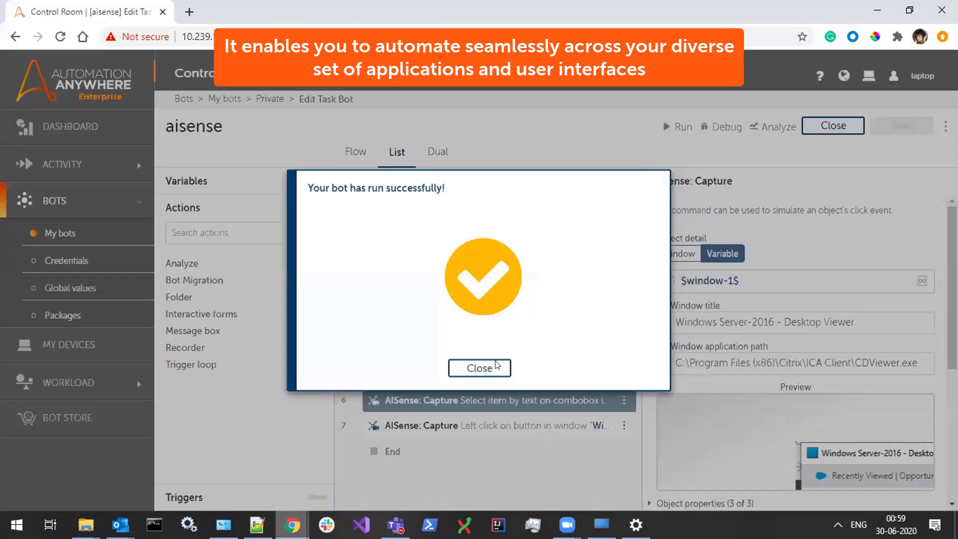
click(479, 368)
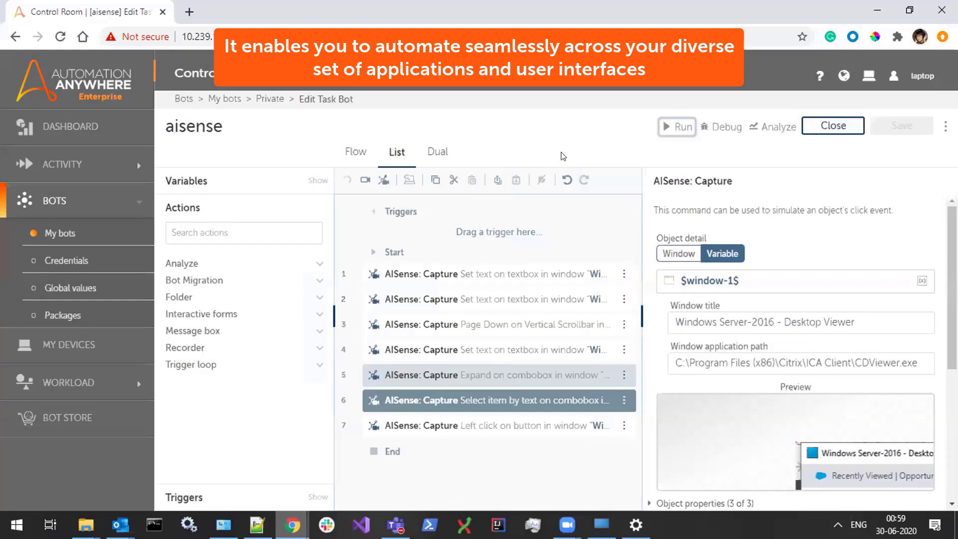